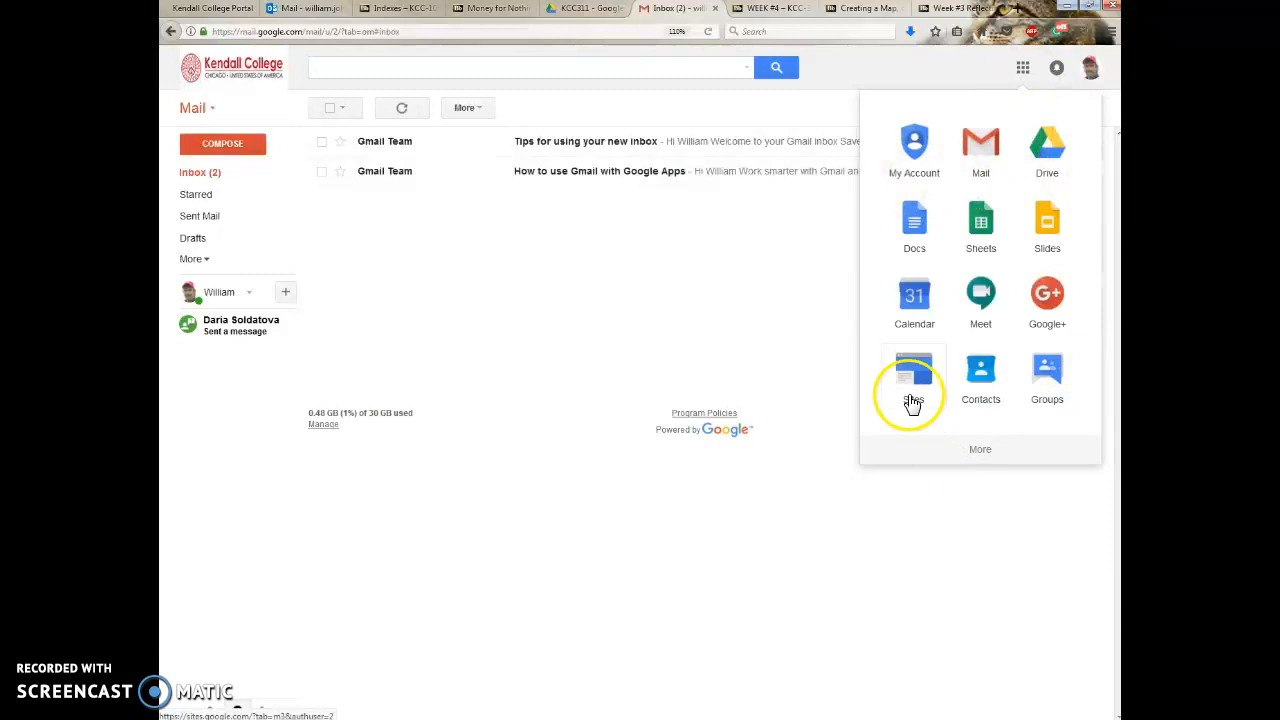
# Switch from Gmail to Google Drive through the list of Google apps.
pyautogui.click(992, 445)
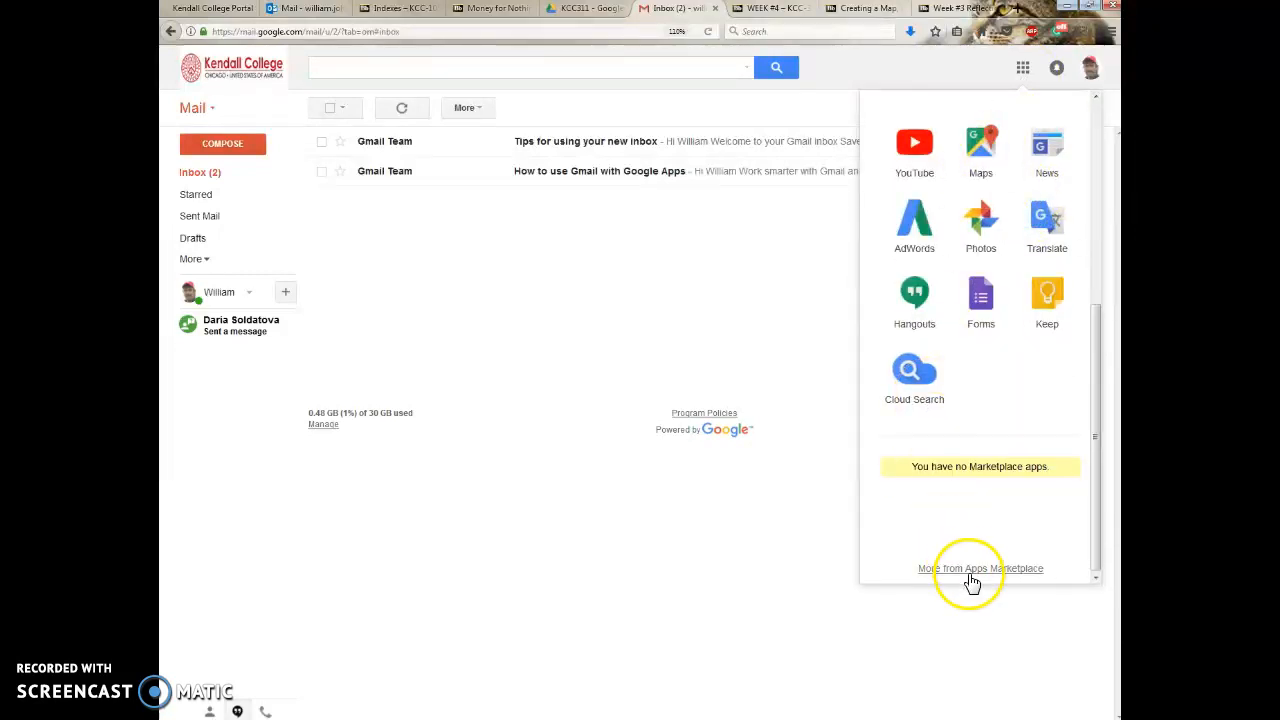
pyautogui.scroll(5, 929, 386)
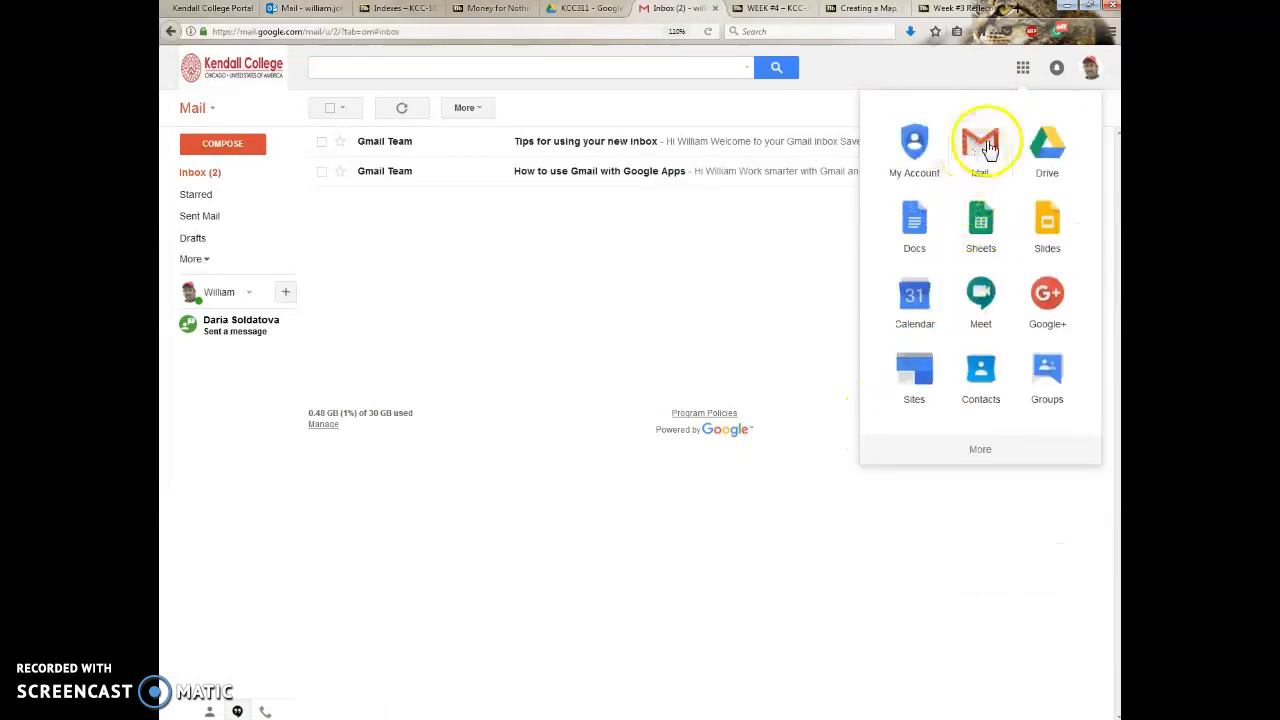
pyautogui.click(1047, 153)
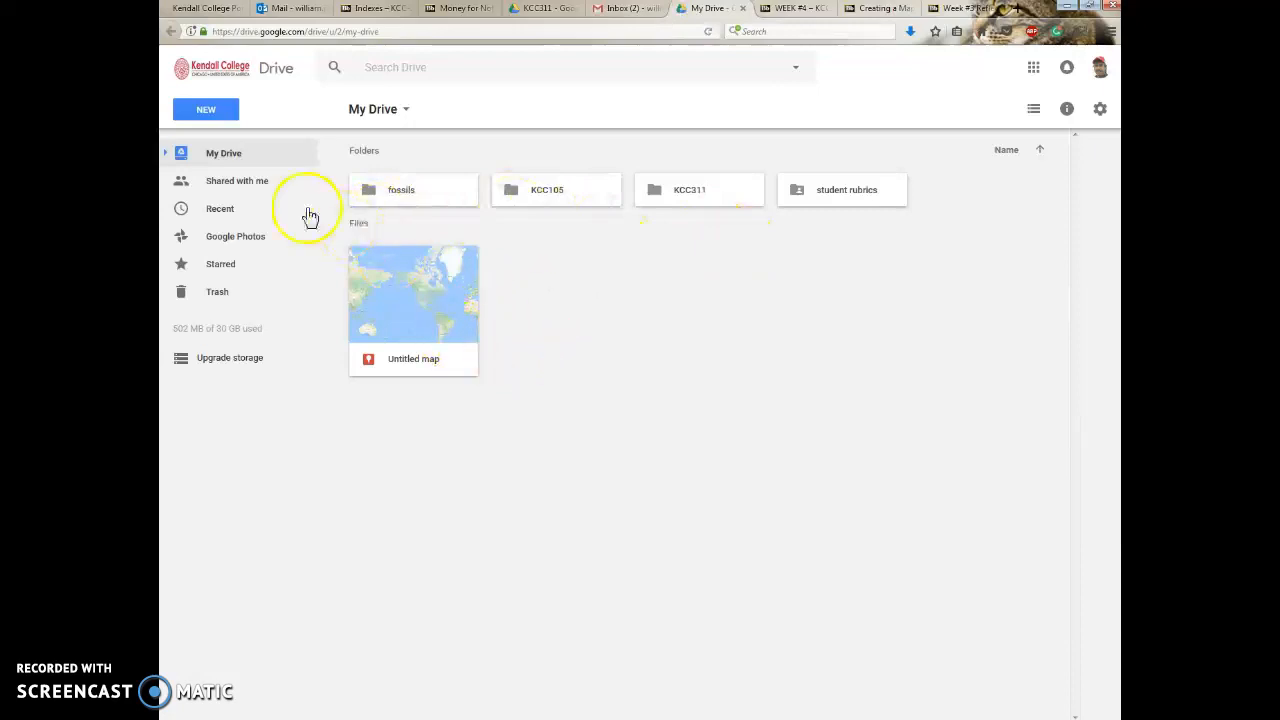
pyautogui.click(205, 112)
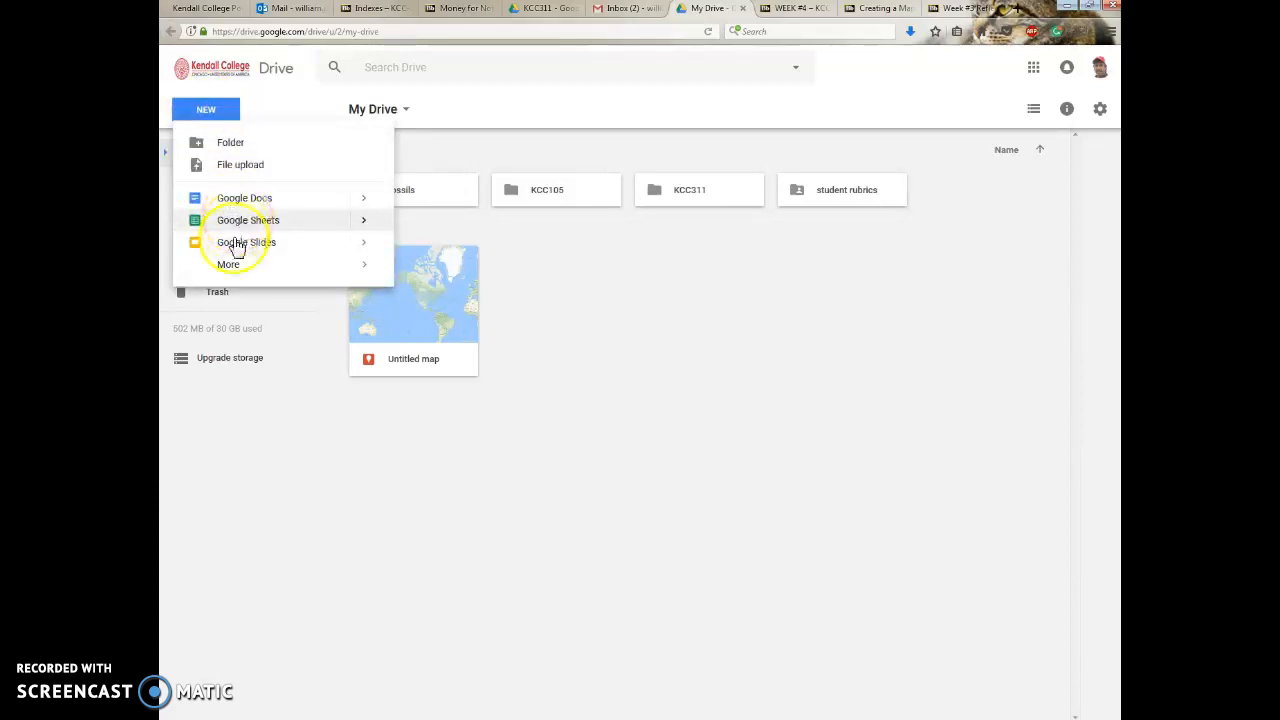
pyautogui.moveTo(229, 263)
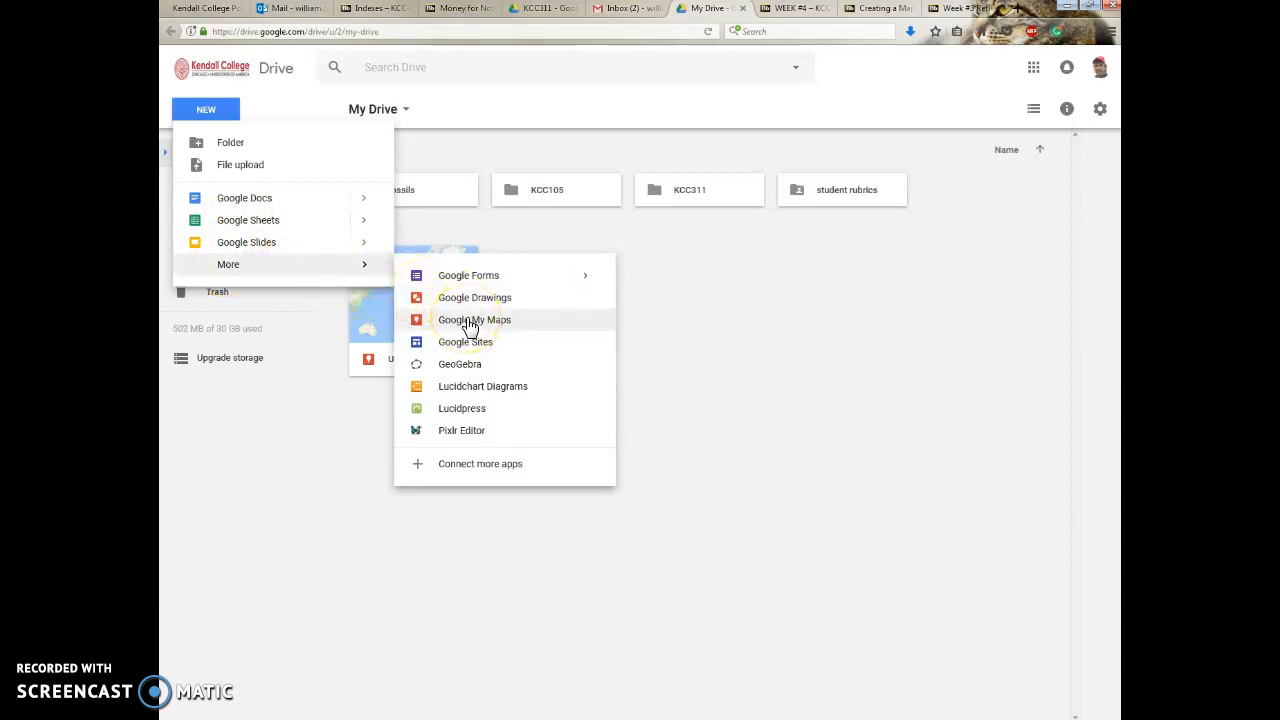
pyautogui.click(628, 12)
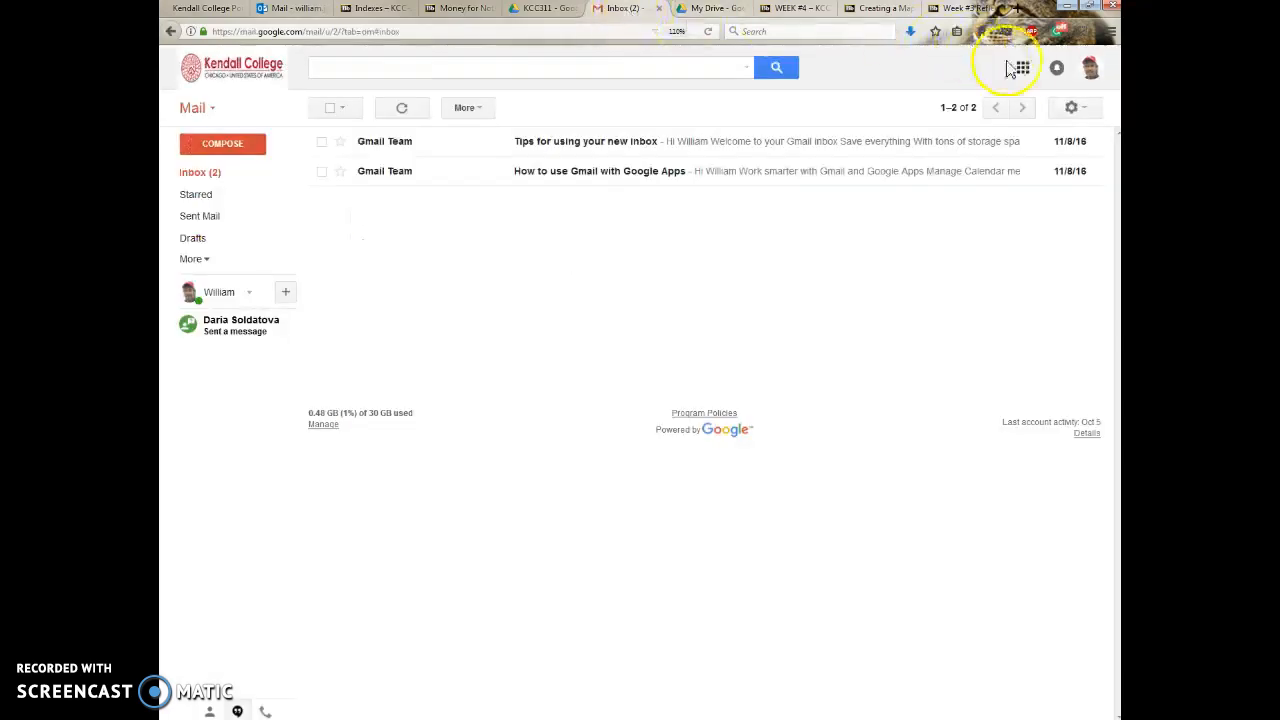
pyautogui.click(706, 10)
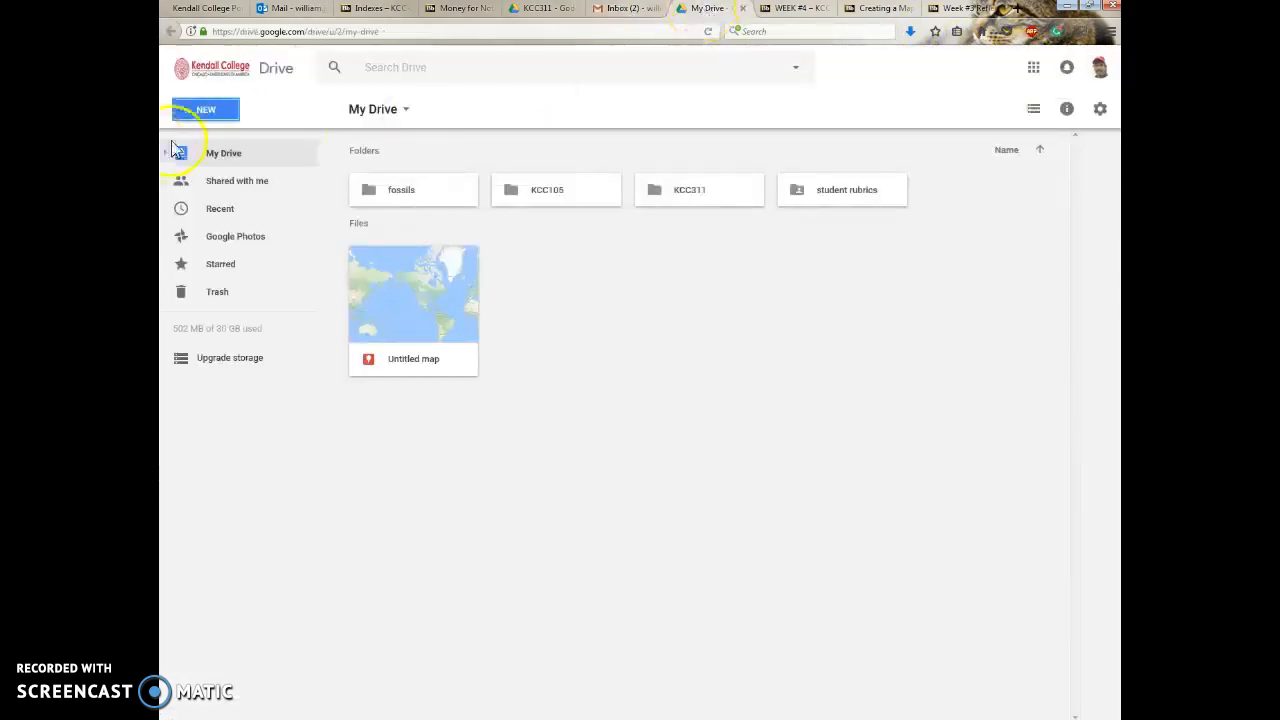
# Create a new Google My Maps map in My Drive.
pyautogui.click(202, 112)
pyautogui.moveTo(214, 265)
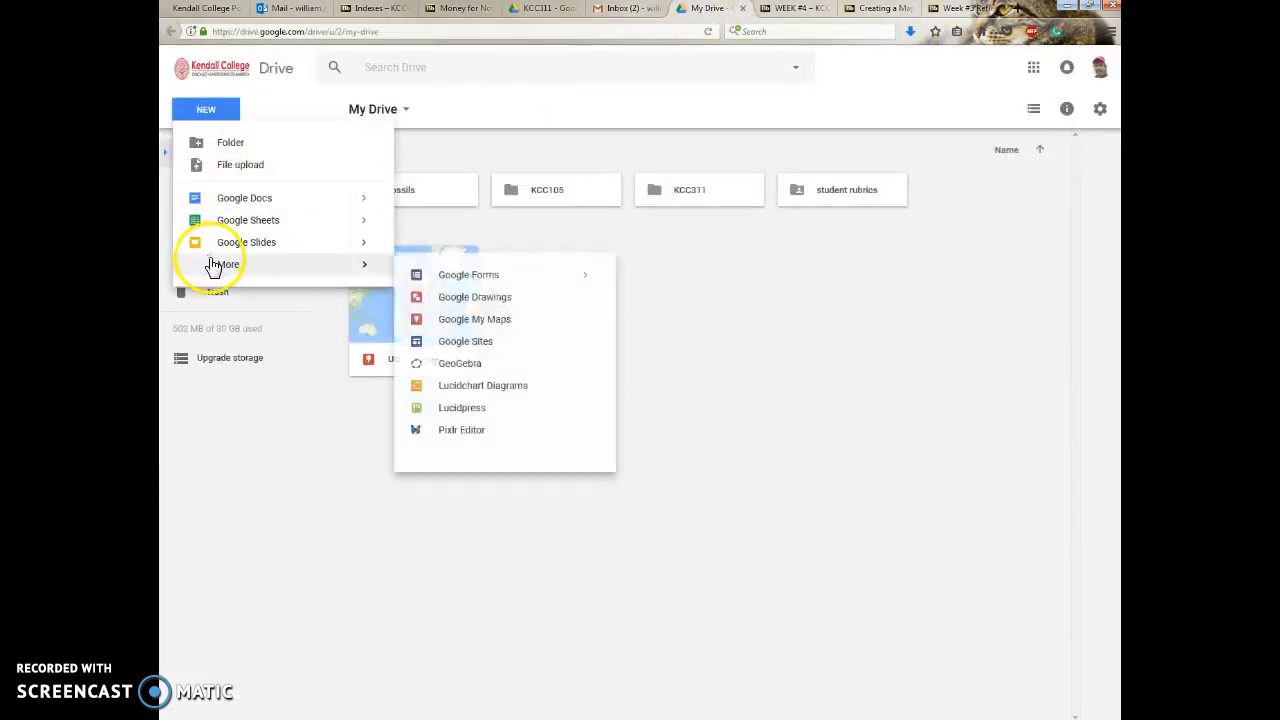
pyautogui.click(481, 322)
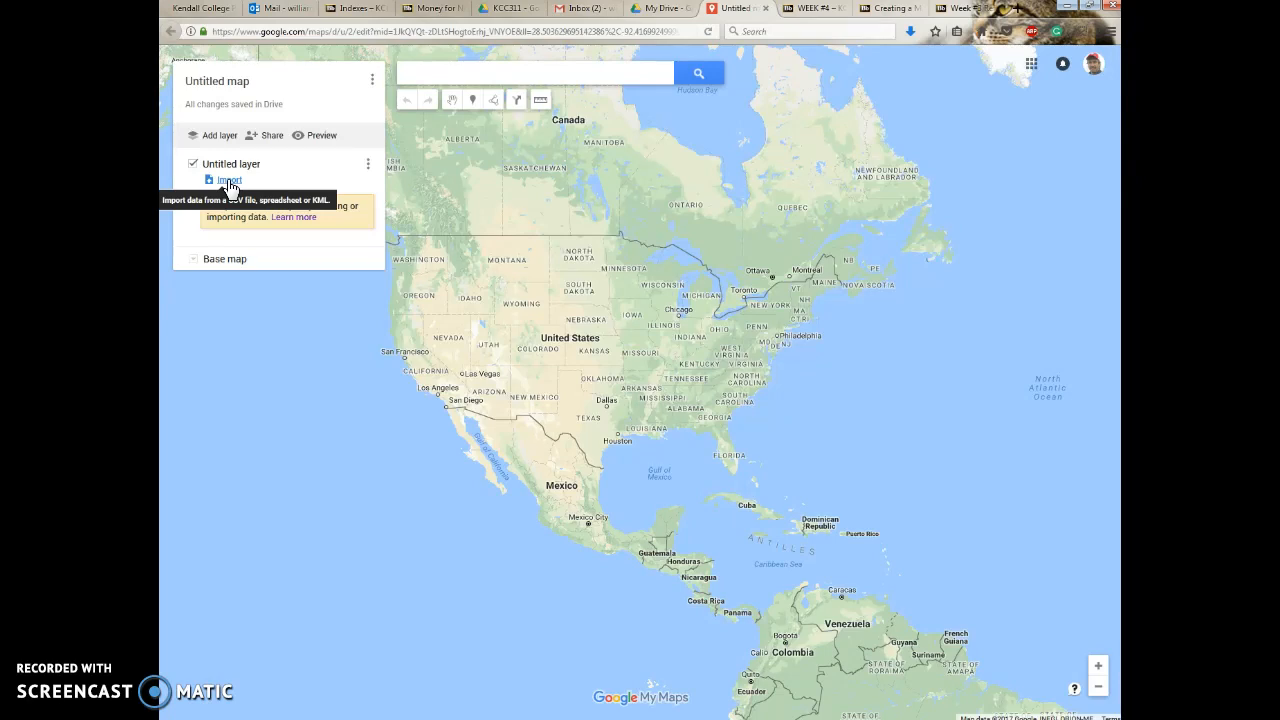
# Title the map "Week #4 test", leave the description empty and save the change.
pyautogui.click(220, 84)
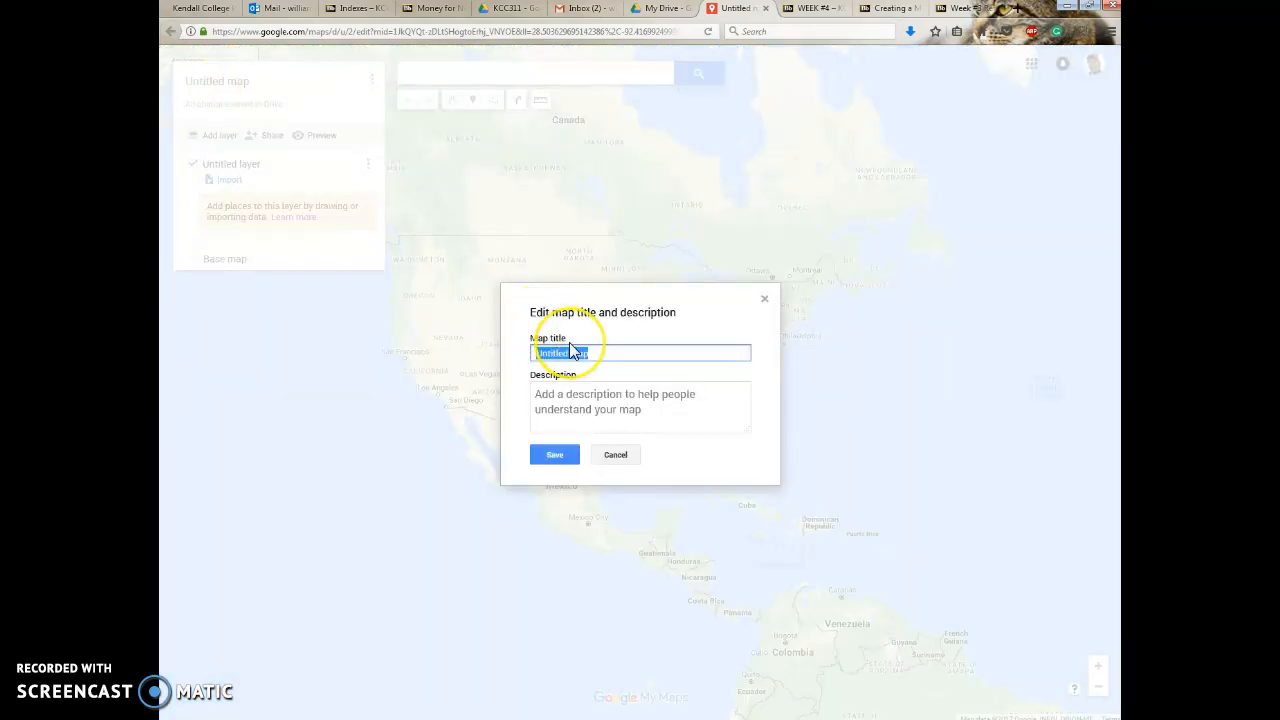
pyautogui.write('Week #4 test')
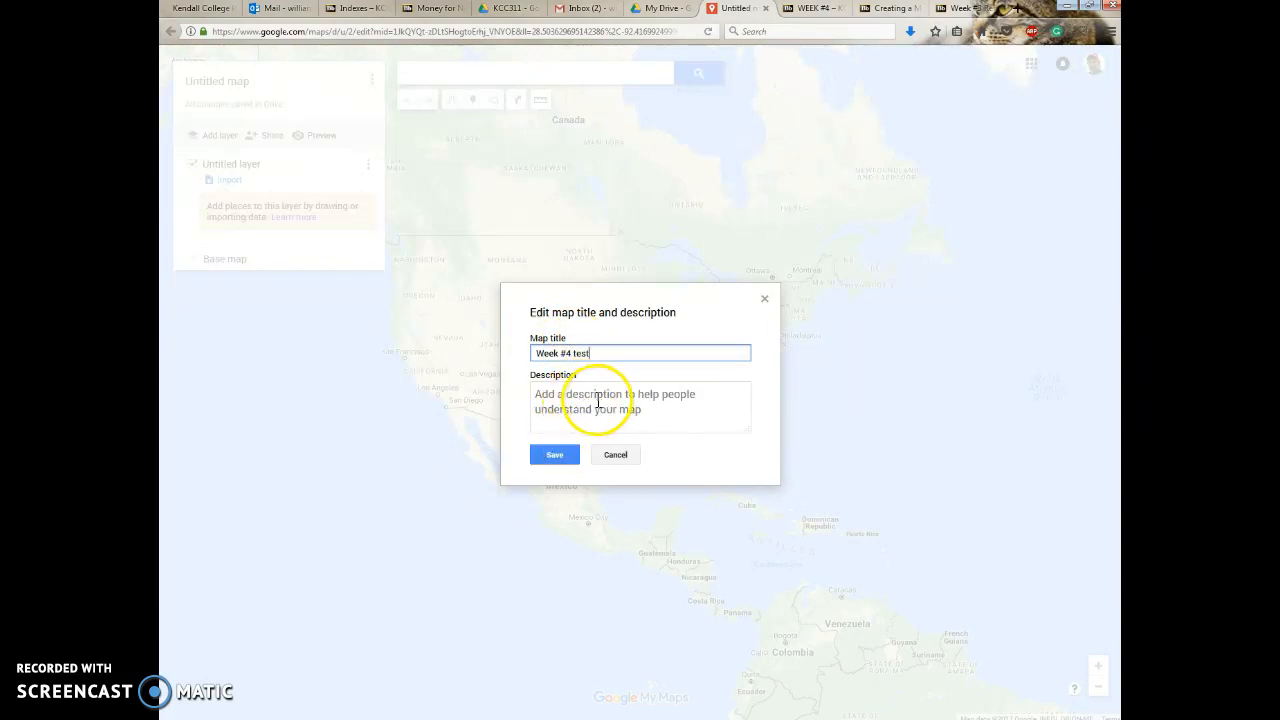
pyautogui.click(630, 402)
pyautogui.click(549, 458)
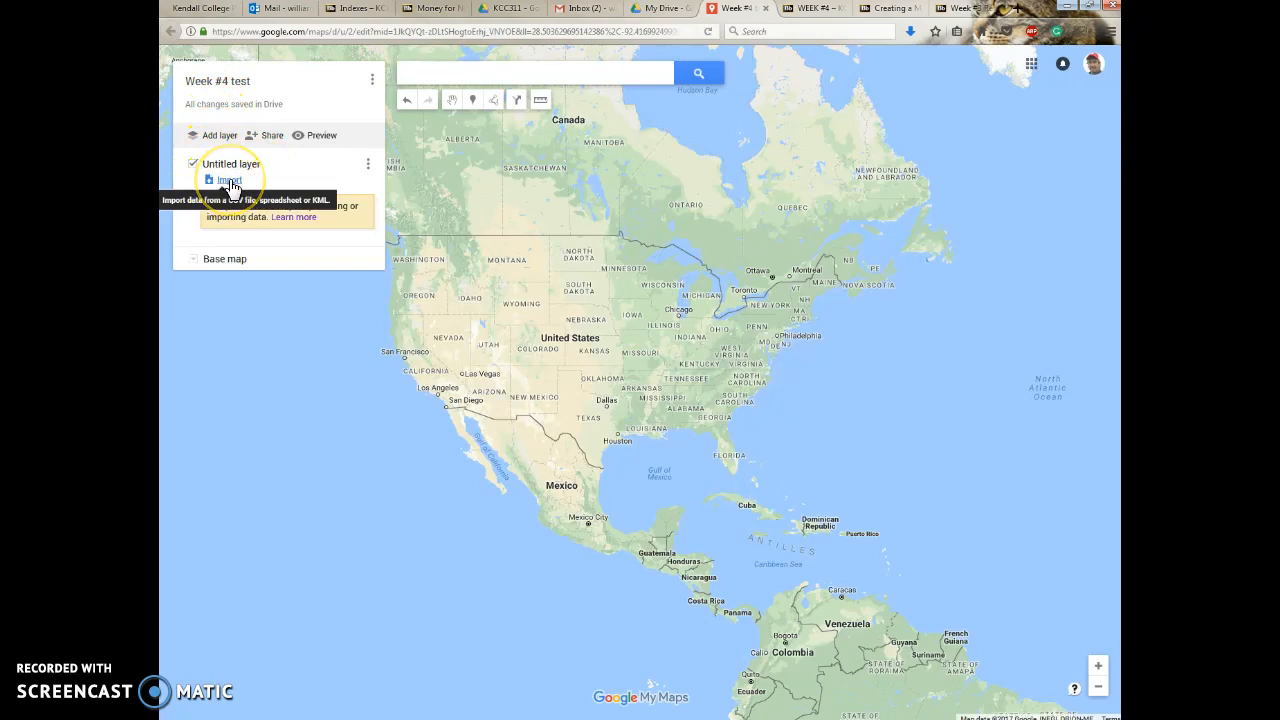
# Import the USA.kml file from the computer's Desktop into the untitled layer.
pyautogui.click(229, 181)
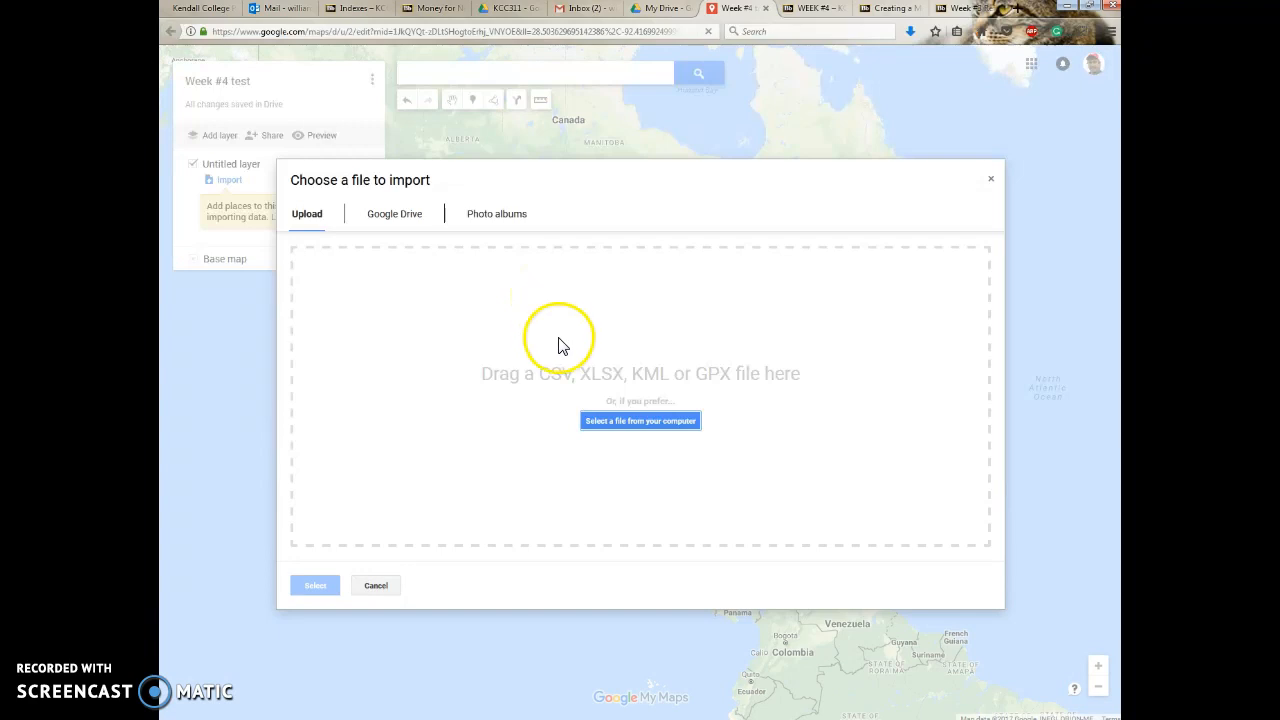
pyautogui.click(612, 421)
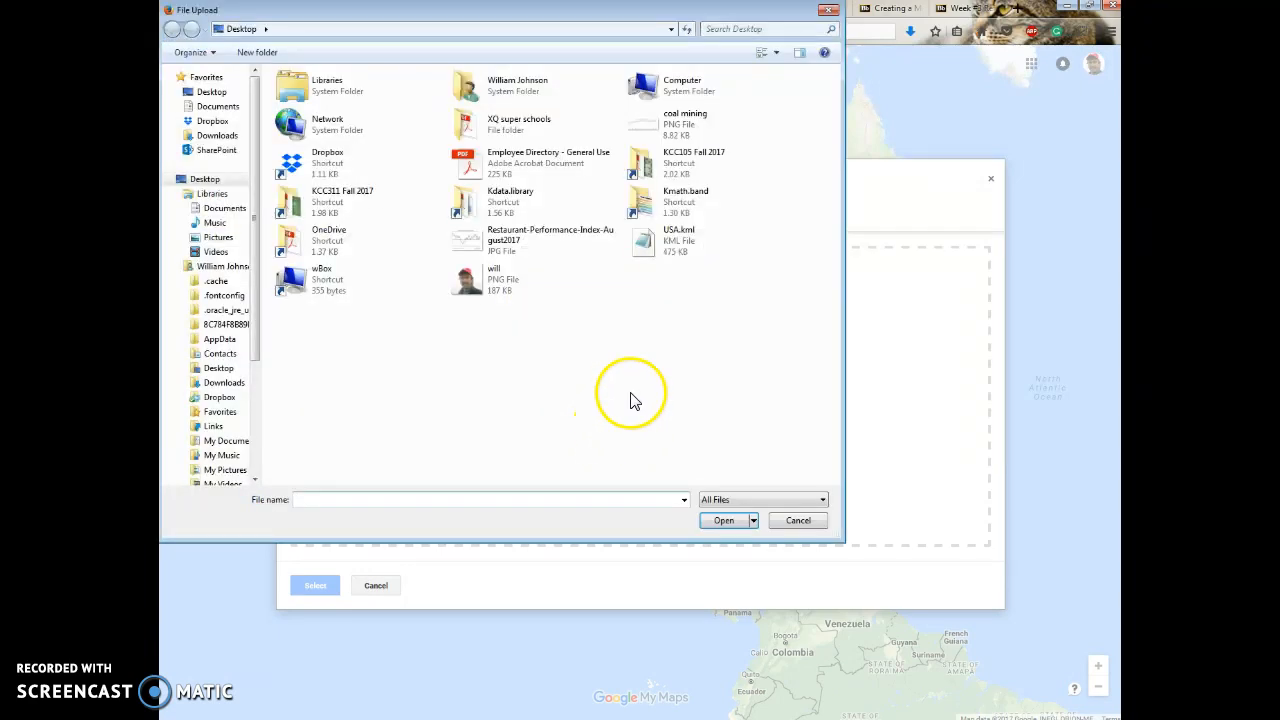
pyautogui.click(658, 260)
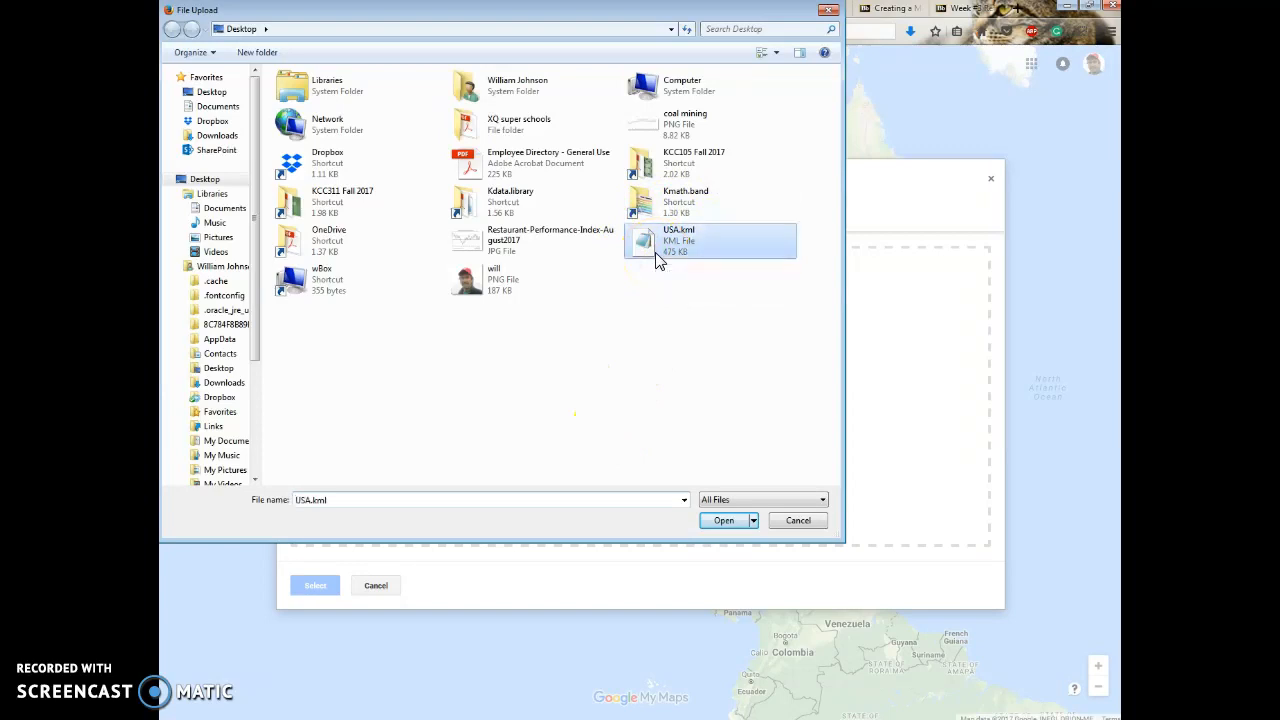
pyautogui.click(720, 521)
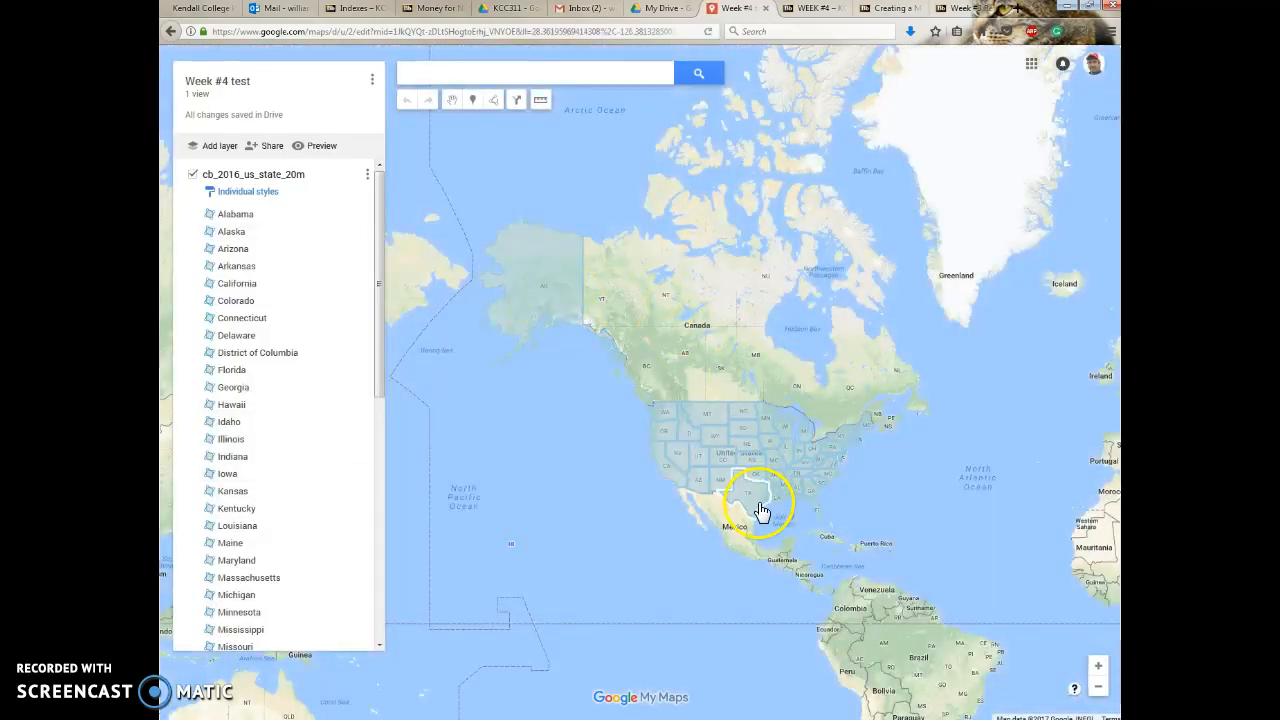
# Open the data table of the imported cb_2016_us_state_20m layer.
pyautogui.scroll(2, 634, 495)
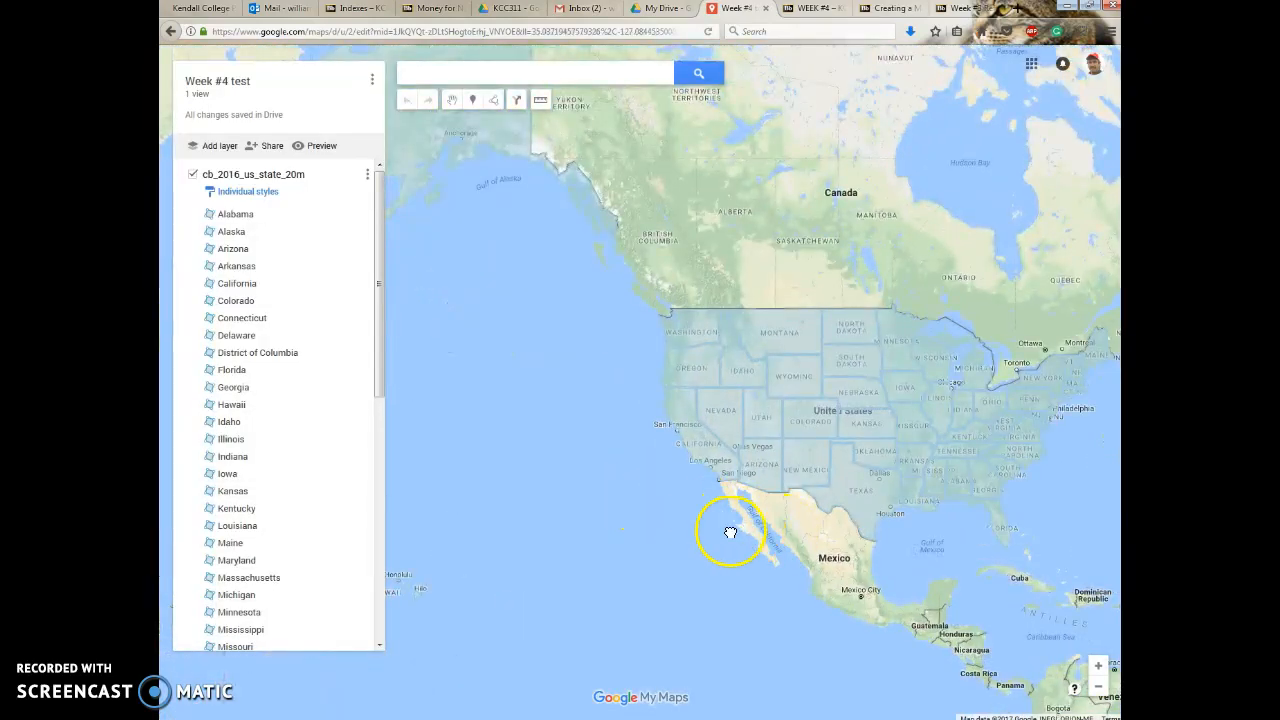
pyautogui.scroll(-1, 596, 500)
pyautogui.moveTo(596, 500); pyautogui.dragTo(571, 498)
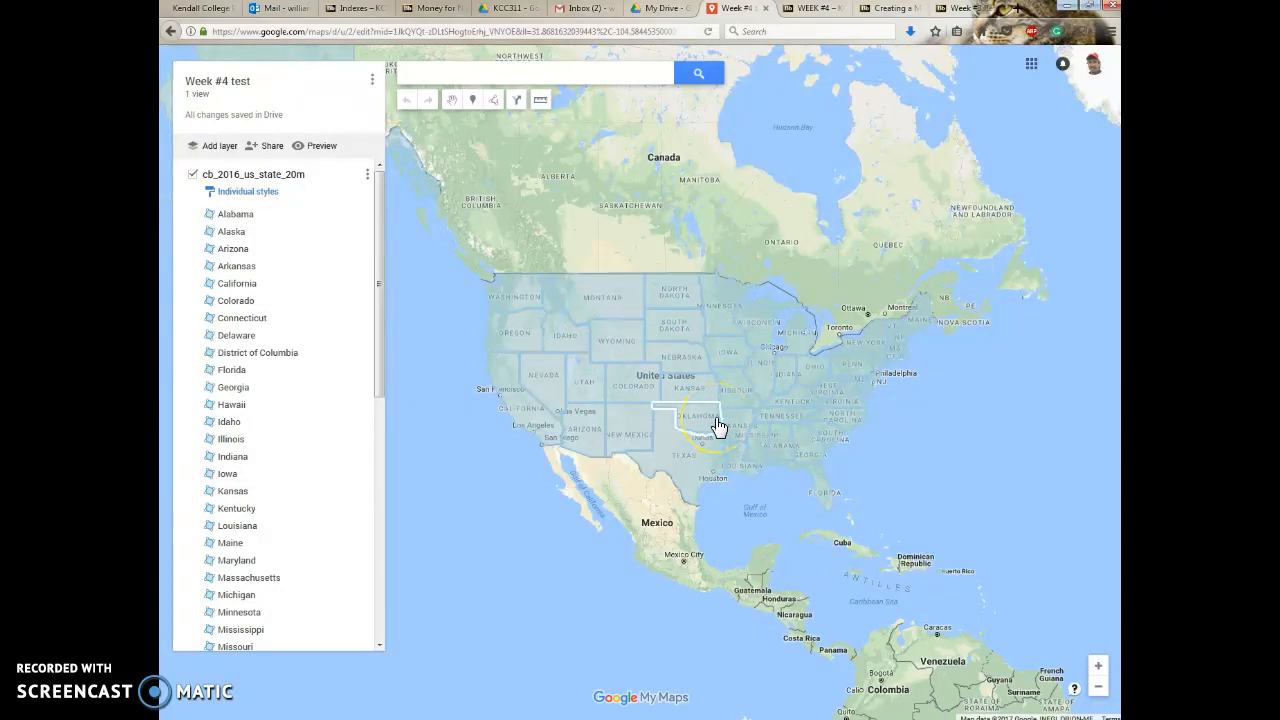
pyautogui.click(751, 402)
pyautogui.click(707, 398)
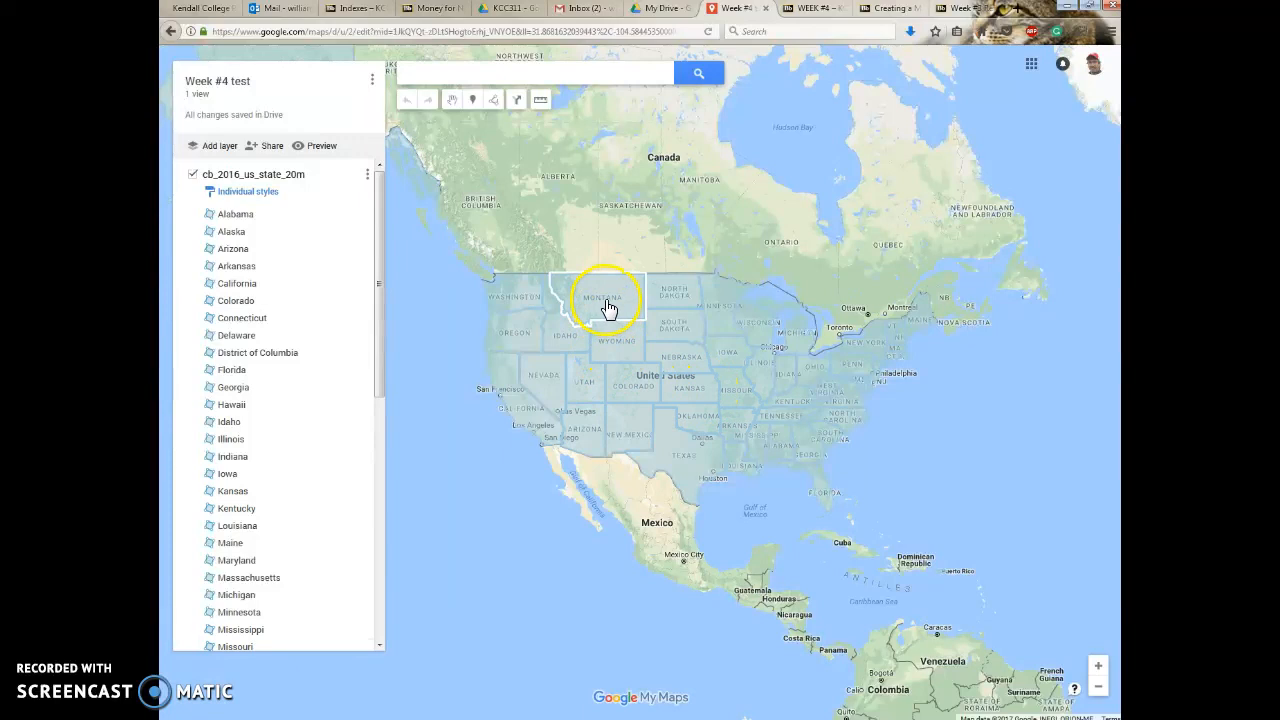
pyautogui.click(622, 432)
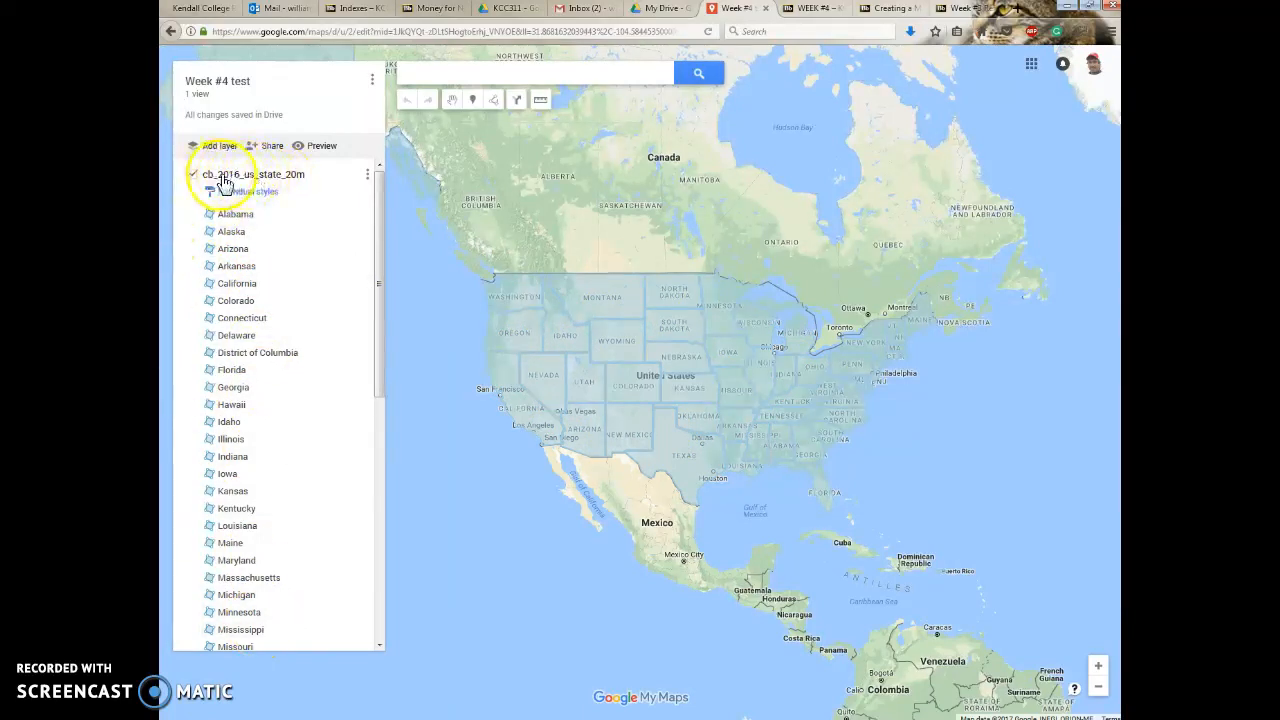
pyautogui.click(369, 180)
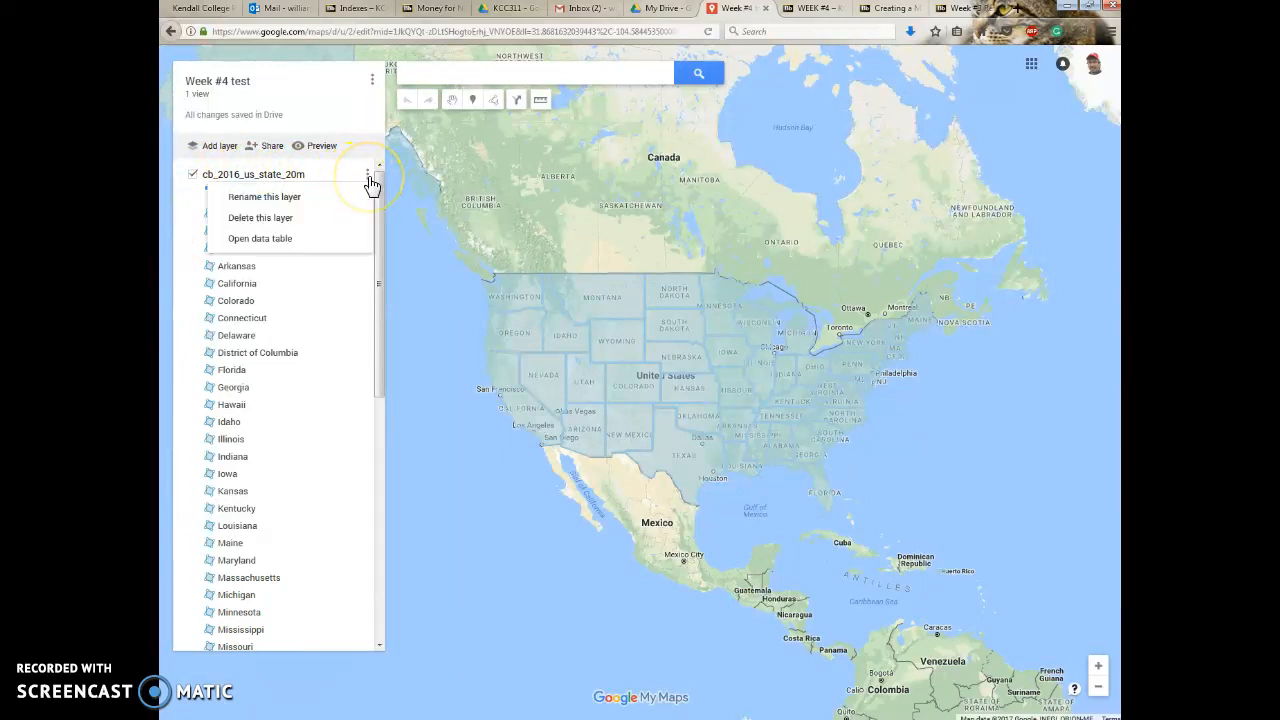
pyautogui.click(265, 243)
pyautogui.click(266, 246)
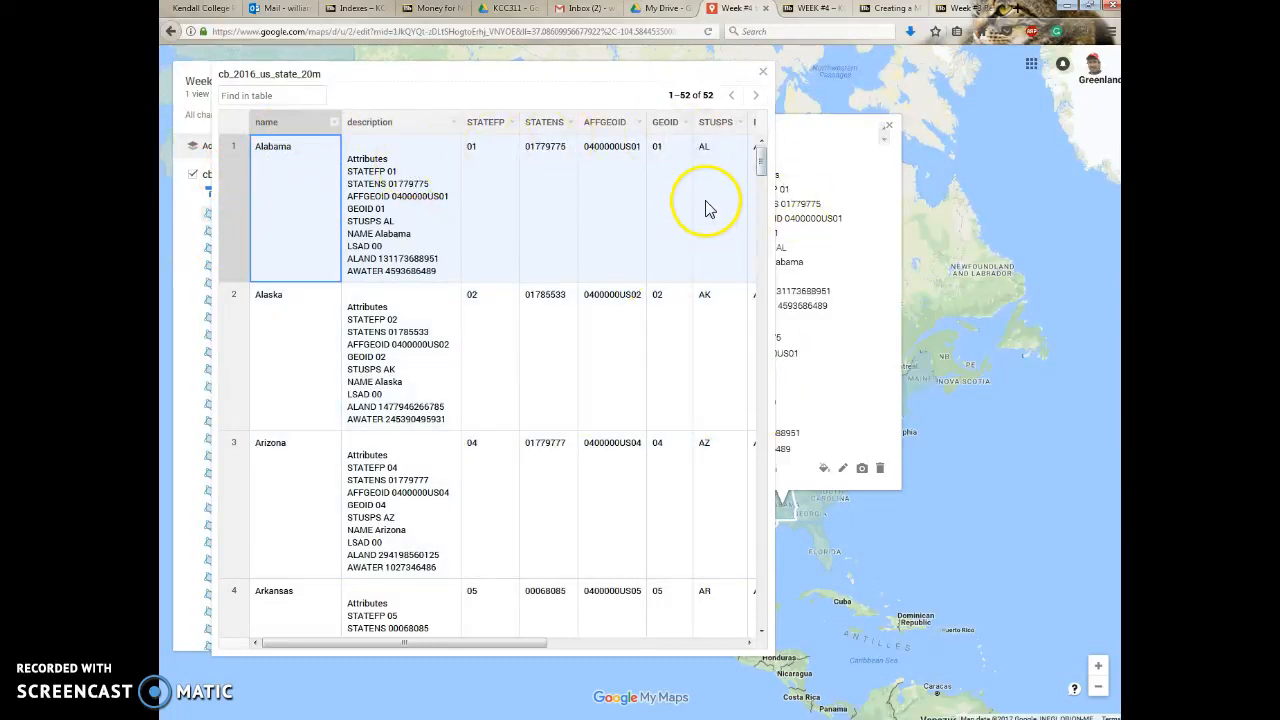
# Examine the data table's columns across to the ALAND and AWATER values for the first states.
pyautogui.click(749, 643)
pyautogui.click(749, 643)
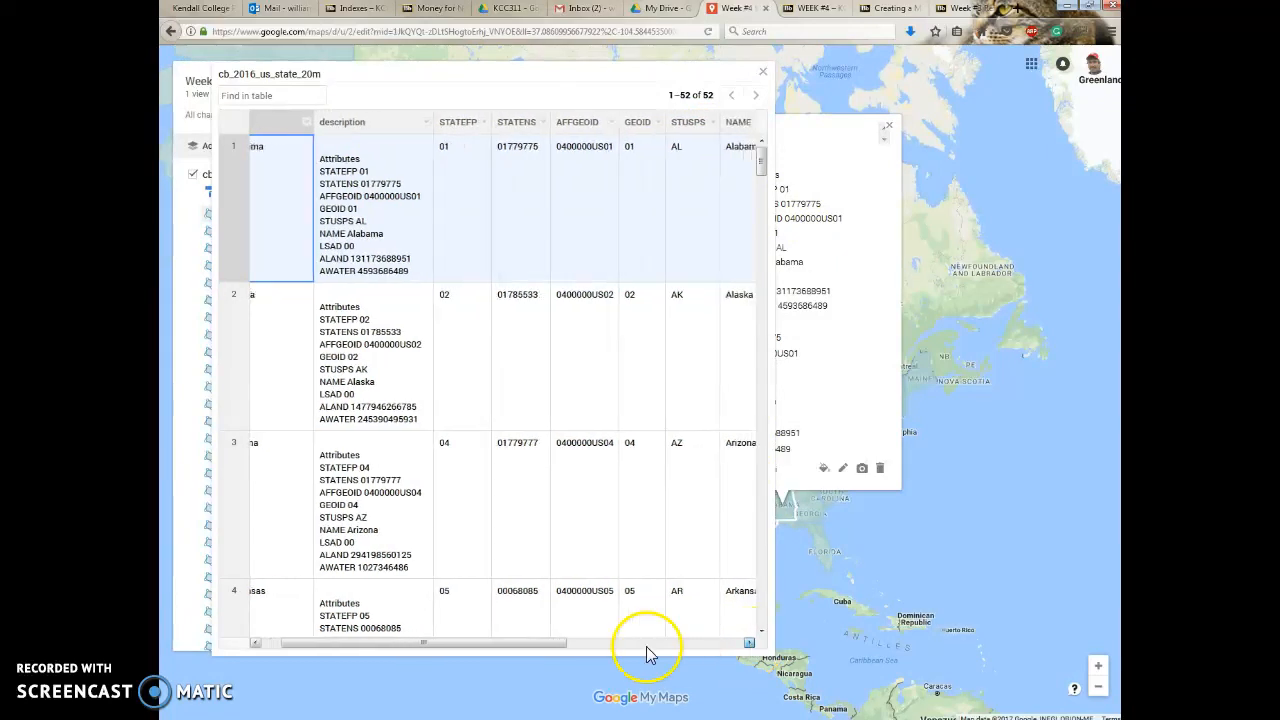
pyautogui.moveTo(474, 645); pyautogui.dragTo(688, 645)
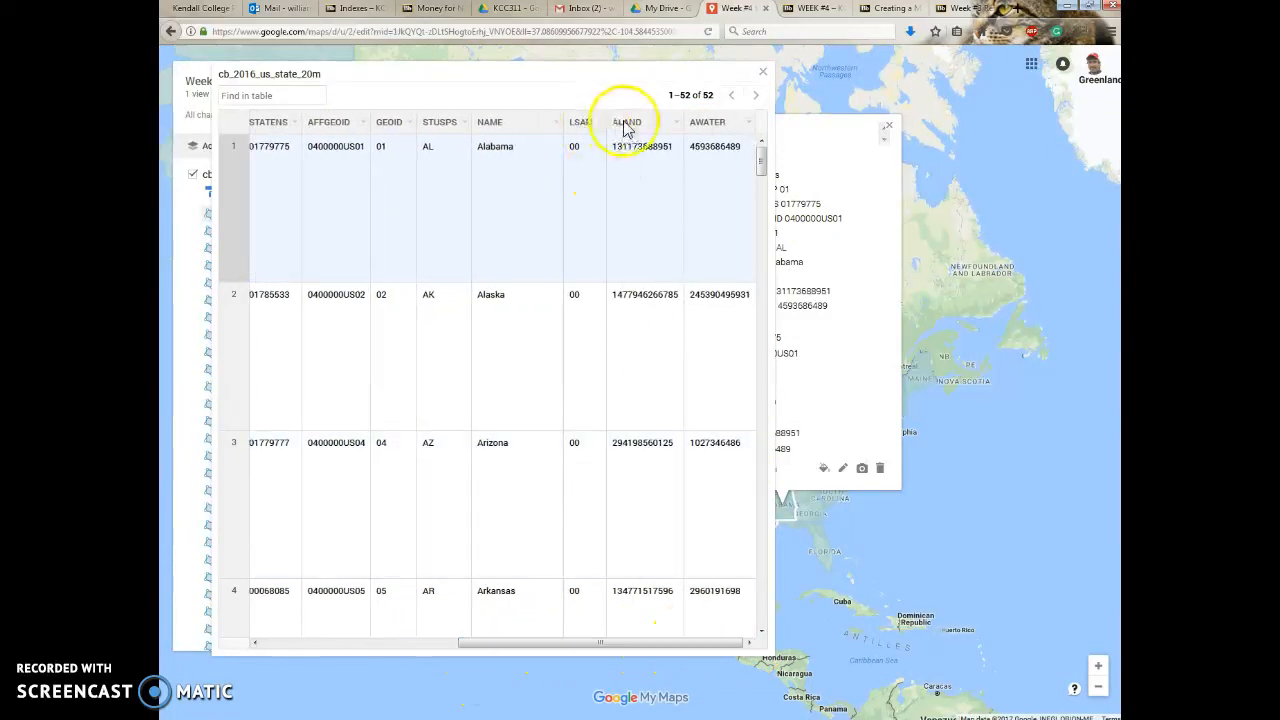
pyautogui.moveTo(617, 148); pyautogui.dragTo(668, 154)
pyautogui.moveTo(617, 444); pyautogui.dragTo(679, 443)
pyautogui.click(710, 444)
pyautogui.moveTo(677, 643); pyautogui.dragTo(394, 686)
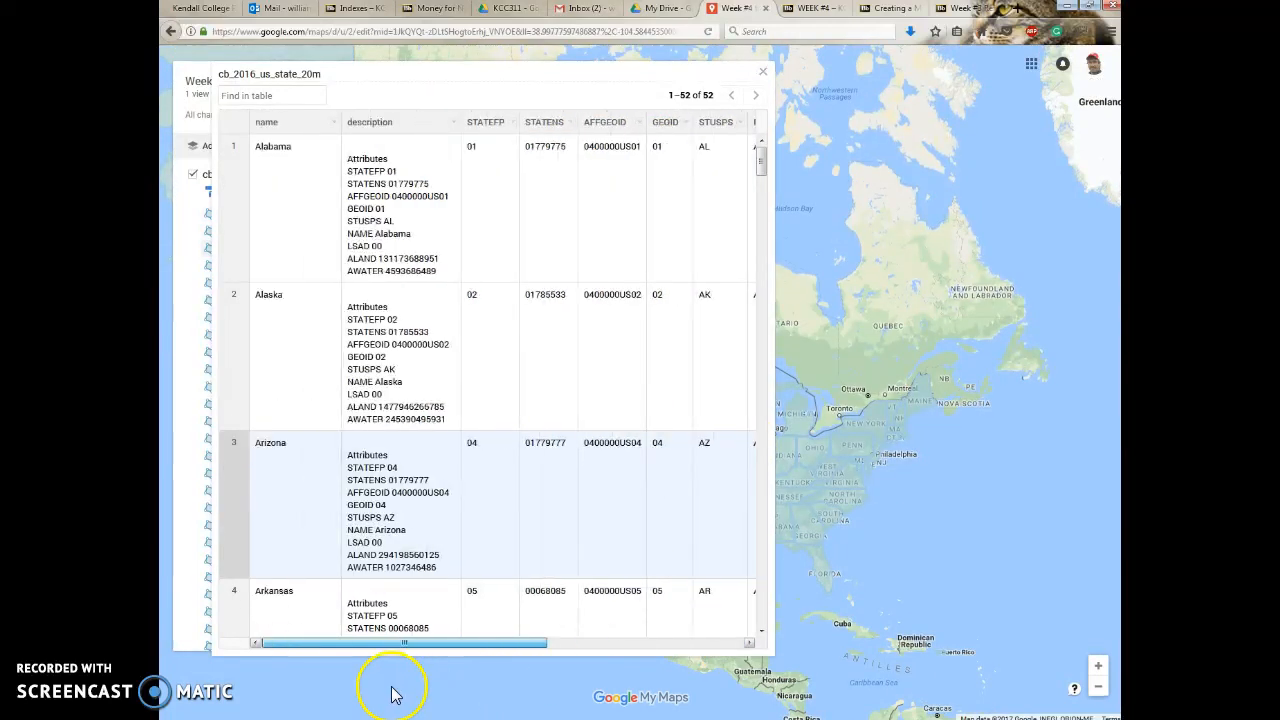
# Insert a text column named REGION after the name column in the data table.
pyautogui.click(283, 125)
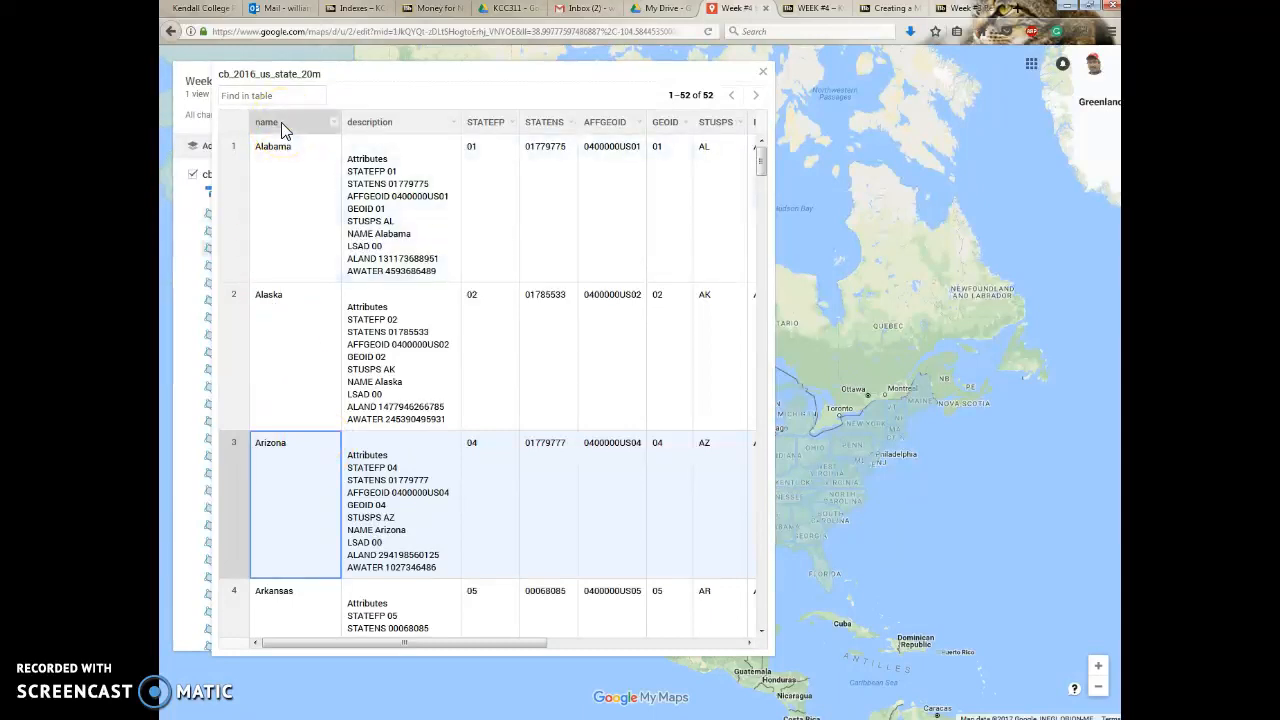
pyautogui.click(336, 124)
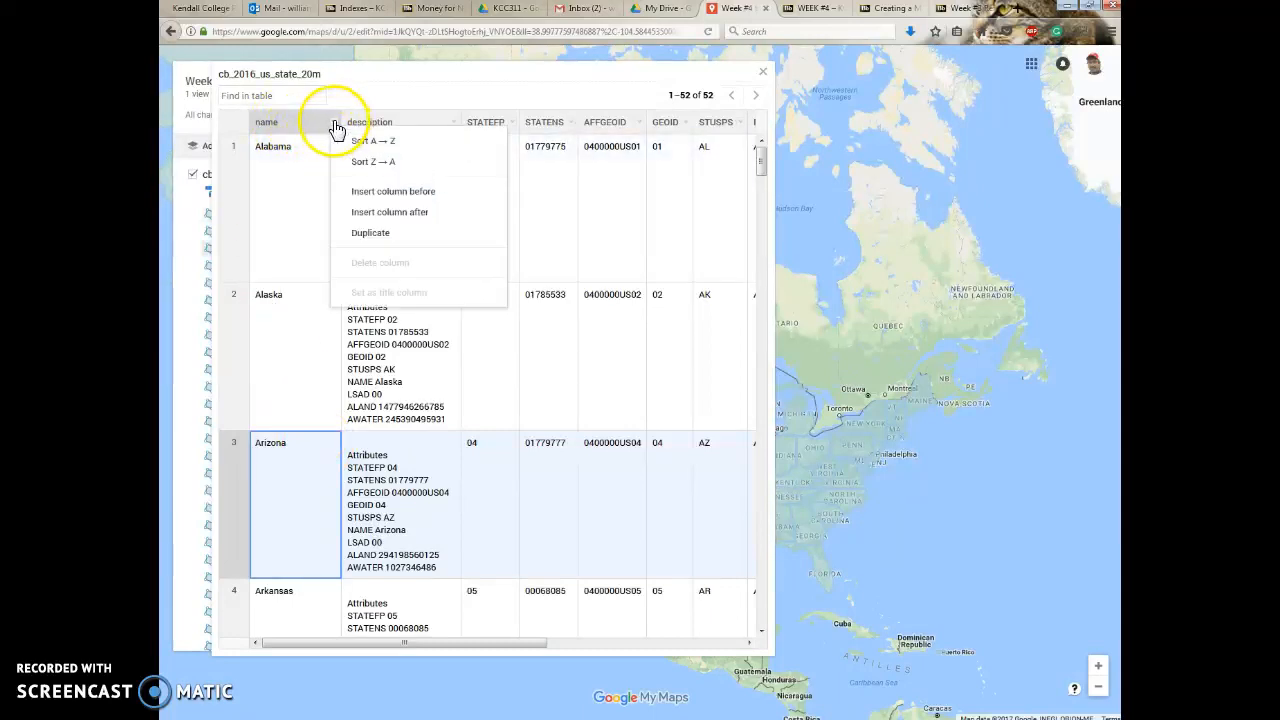
pyautogui.click(358, 218)
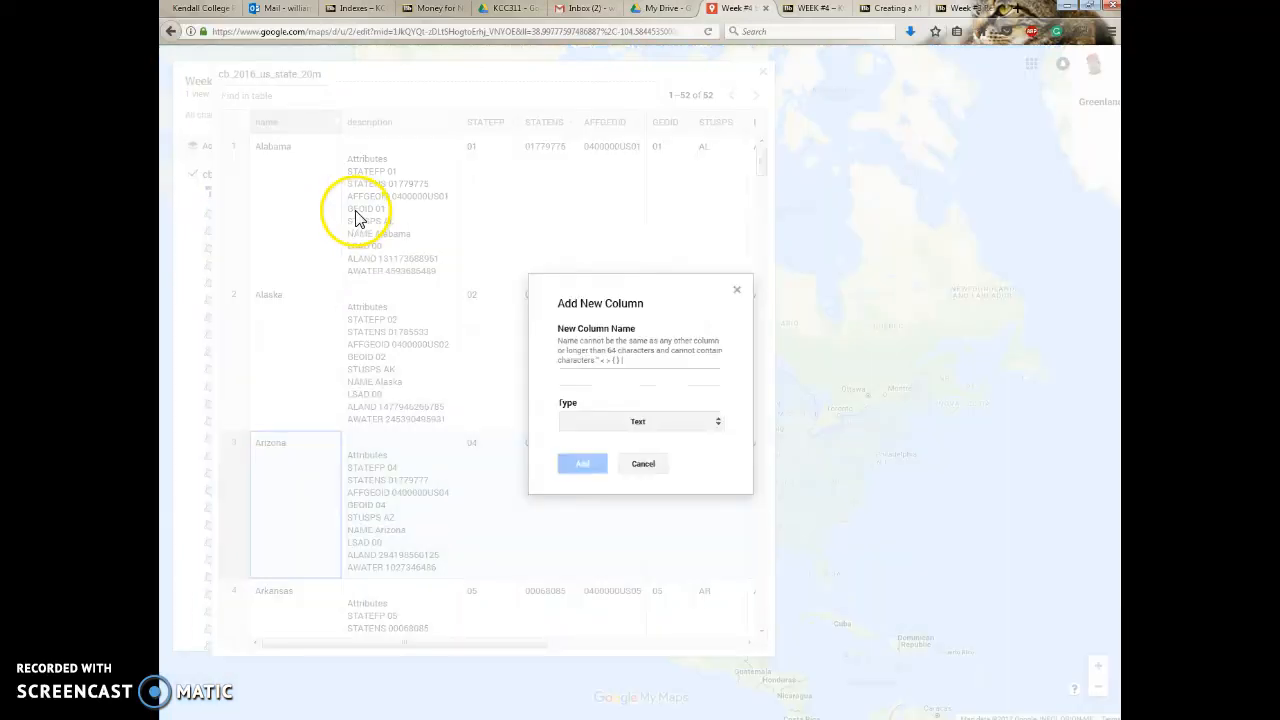
pyautogui.write('REGION')
pyautogui.click(568, 460)
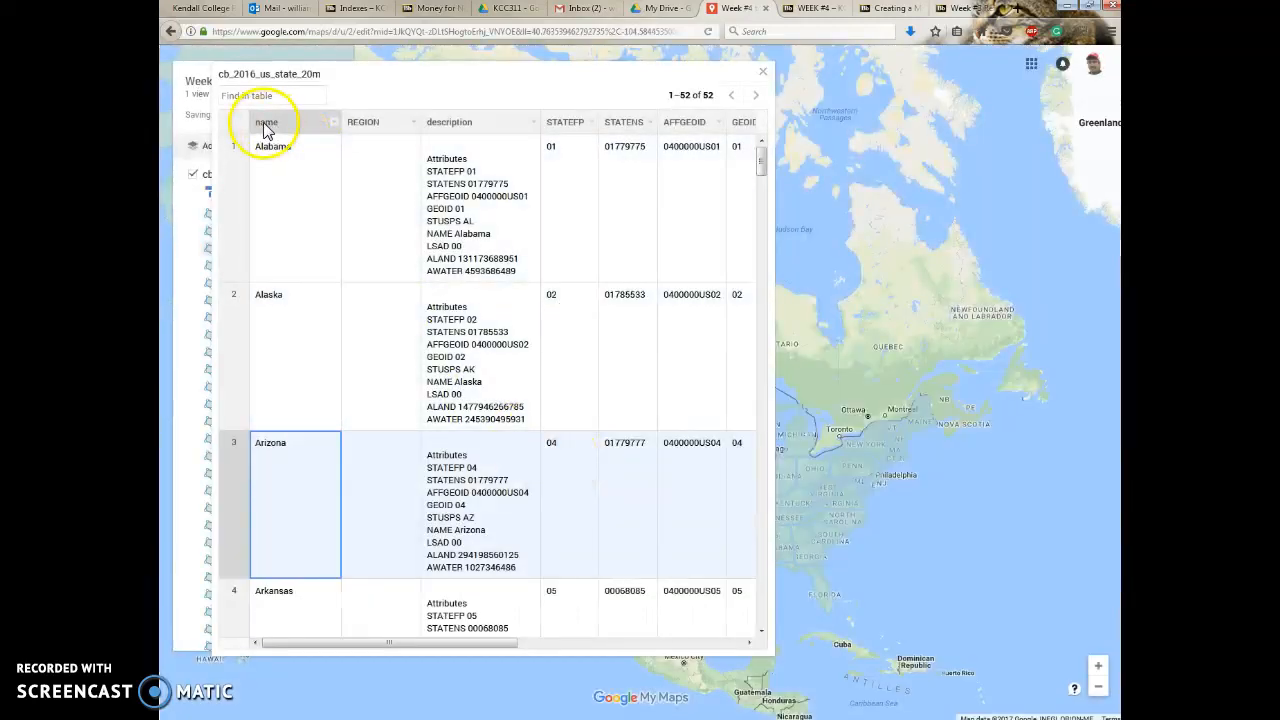
# Enter "south" as the REGION value for Alabama.
pyautogui.click(380, 177)
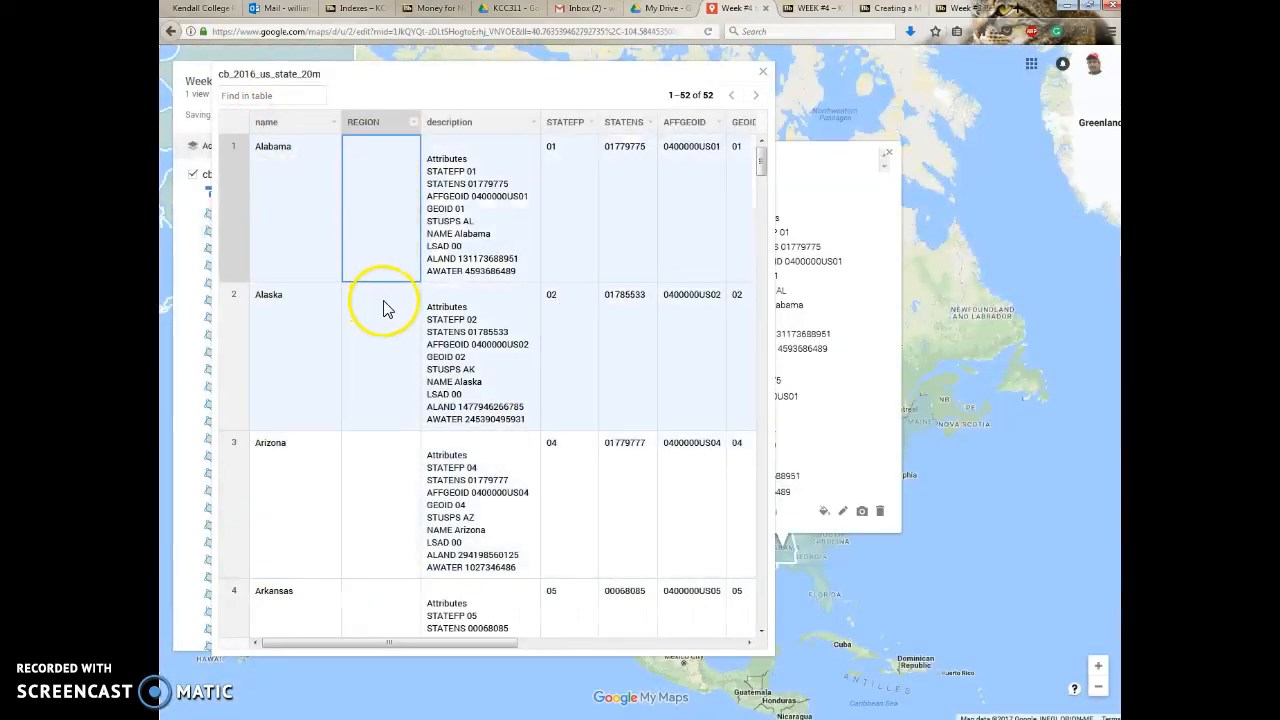
pyautogui.doubleClick(363, 205)
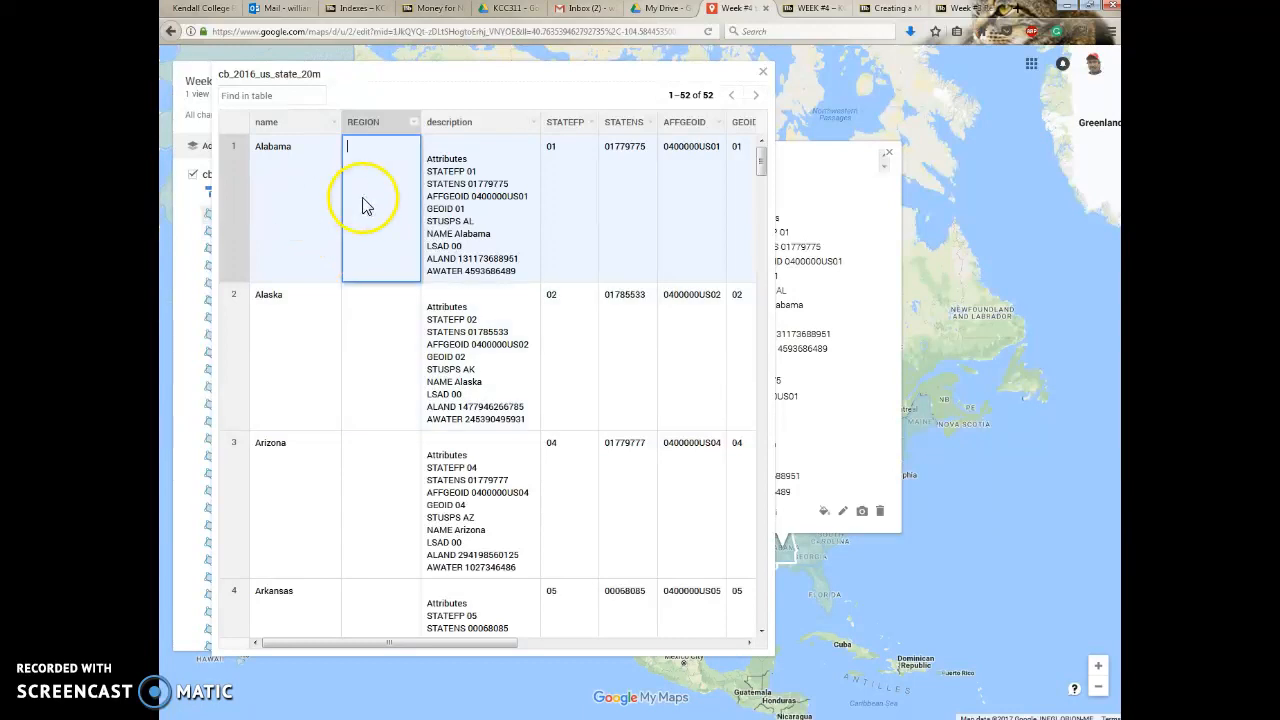
pyautogui.click(258, 170)
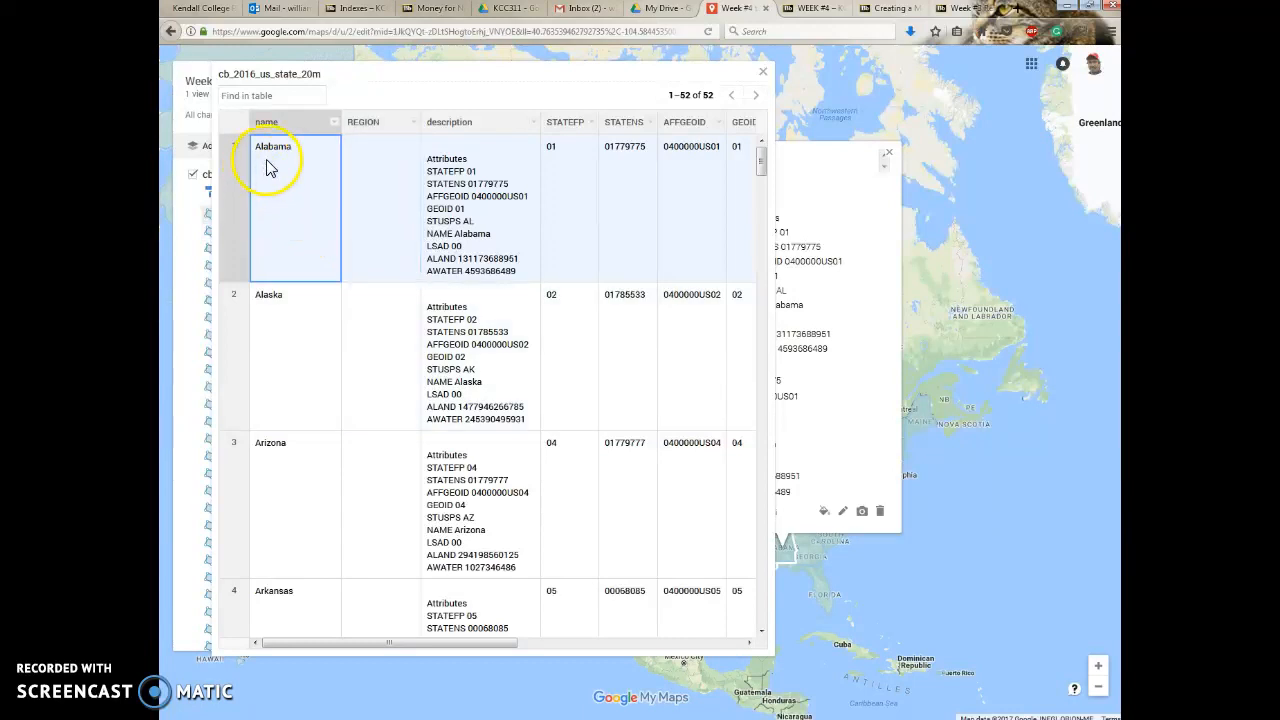
pyautogui.doubleClick(266, 168)
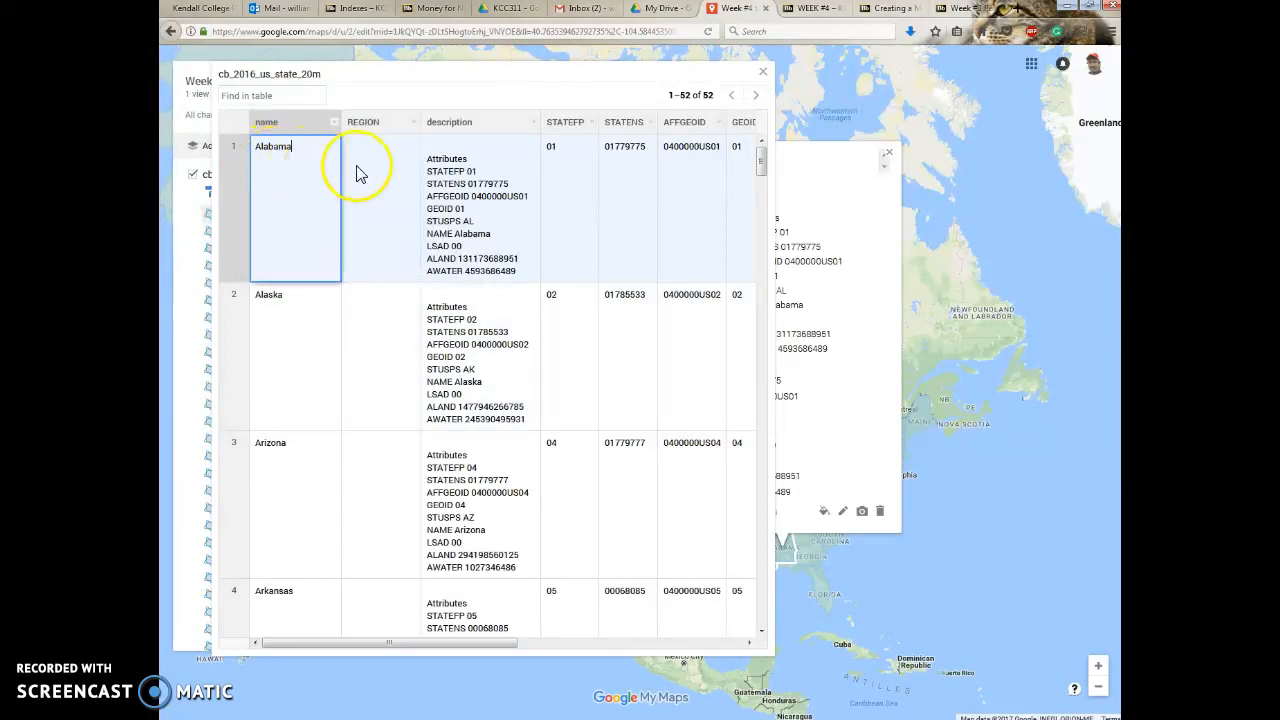
pyautogui.doubleClick(372, 167)
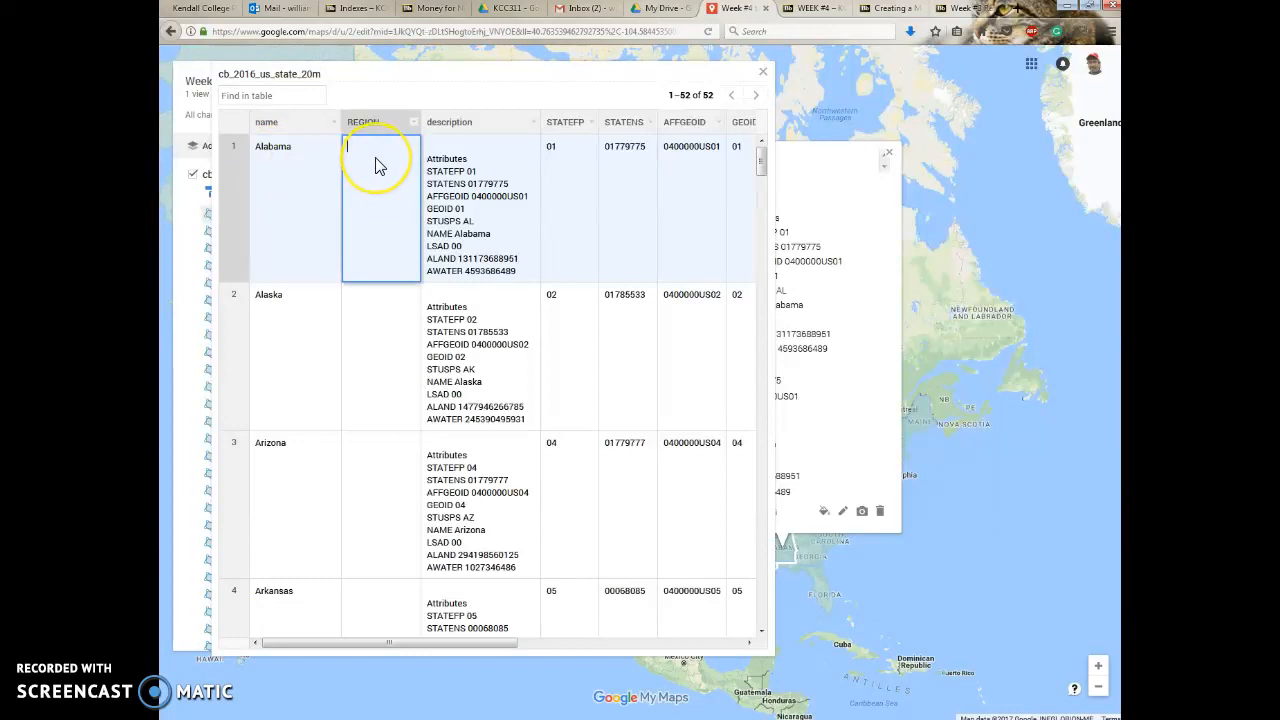
pyautogui.click(286, 323)
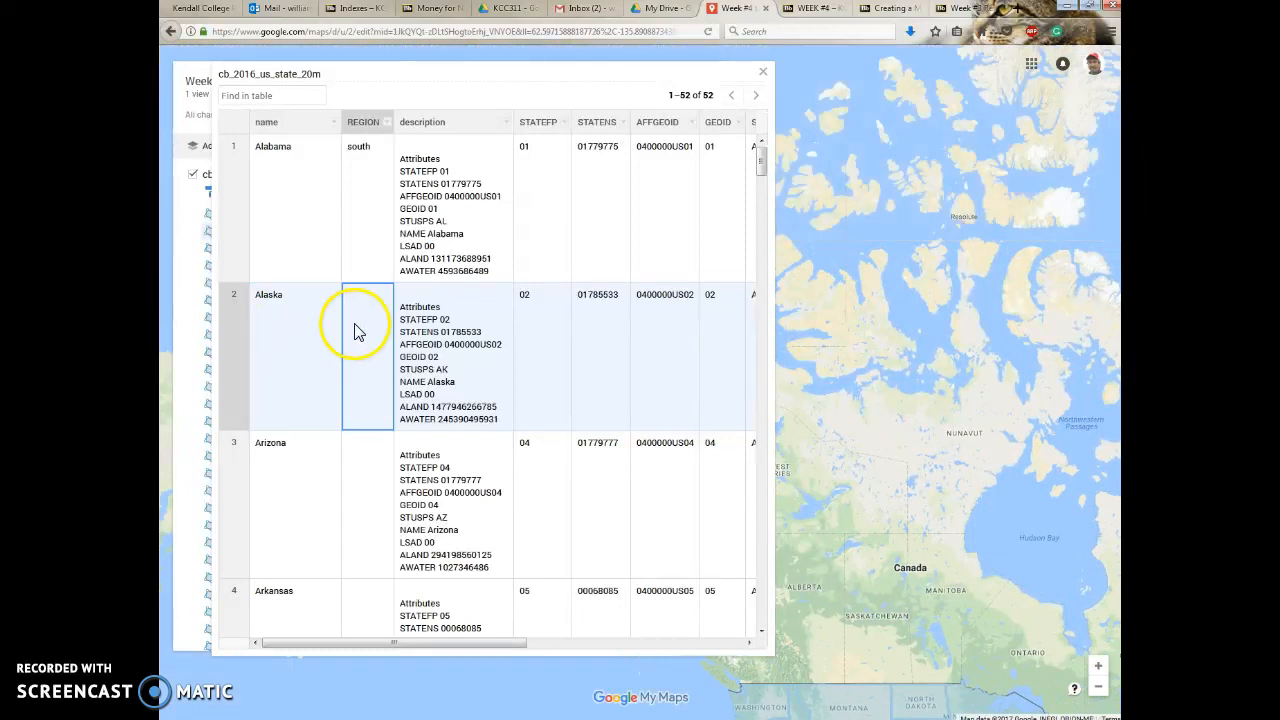
# Enter "north" as the REGION value for Alaska and "south" for Arizona.
pyautogui.click(320, 489)
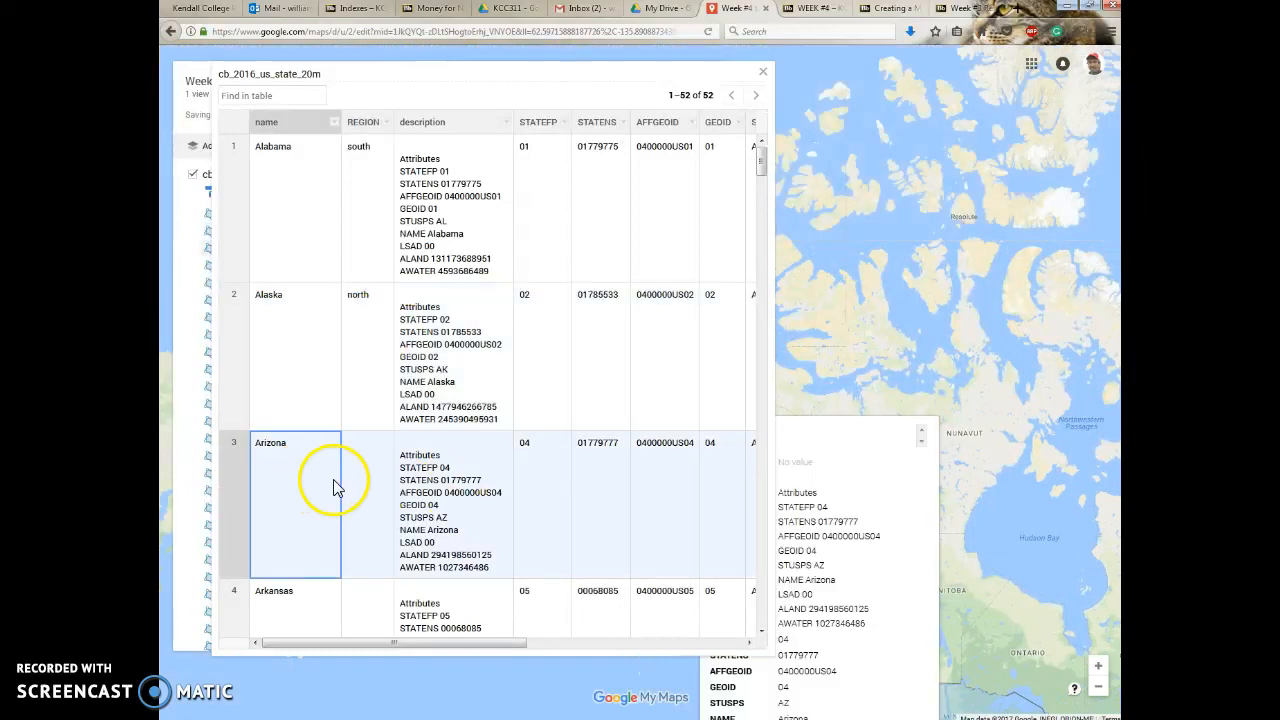
pyautogui.click(363, 488)
pyautogui.click(363, 488)
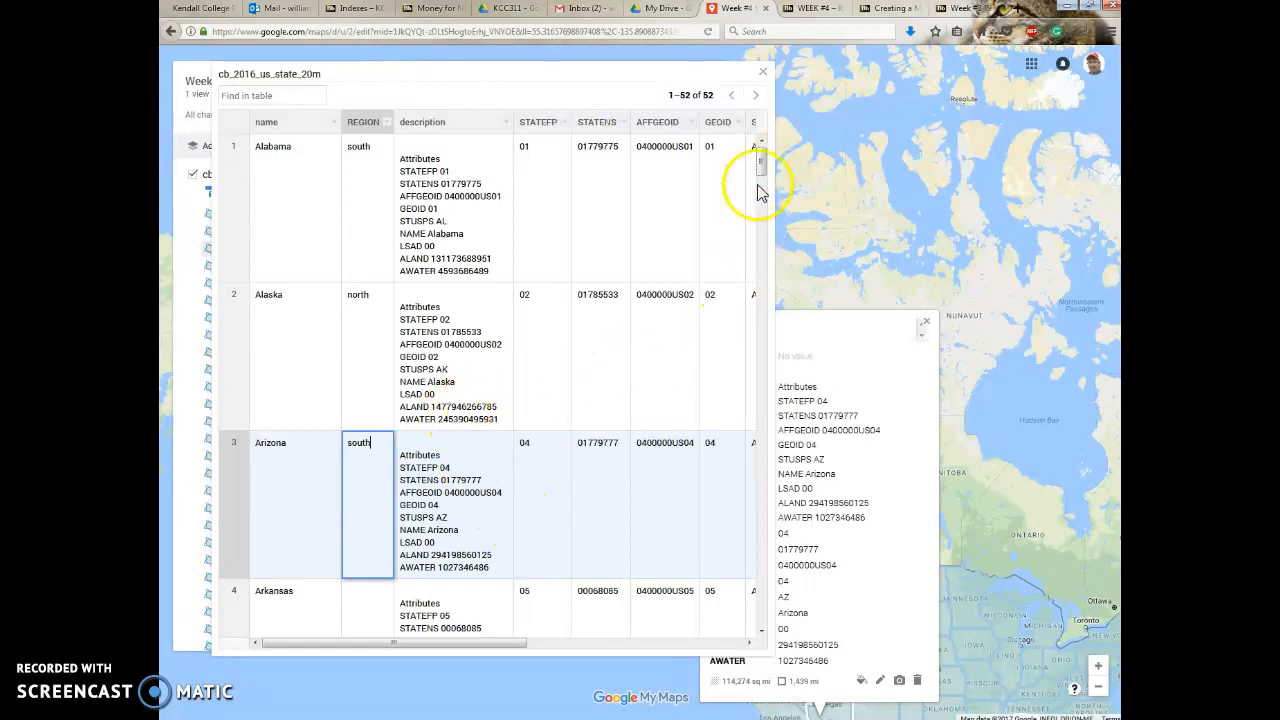
# Enter "central" as the REGION value for Arkansas and "west" for California.
pyautogui.scroll(-3, 760, 190)
pyautogui.click(377, 380)
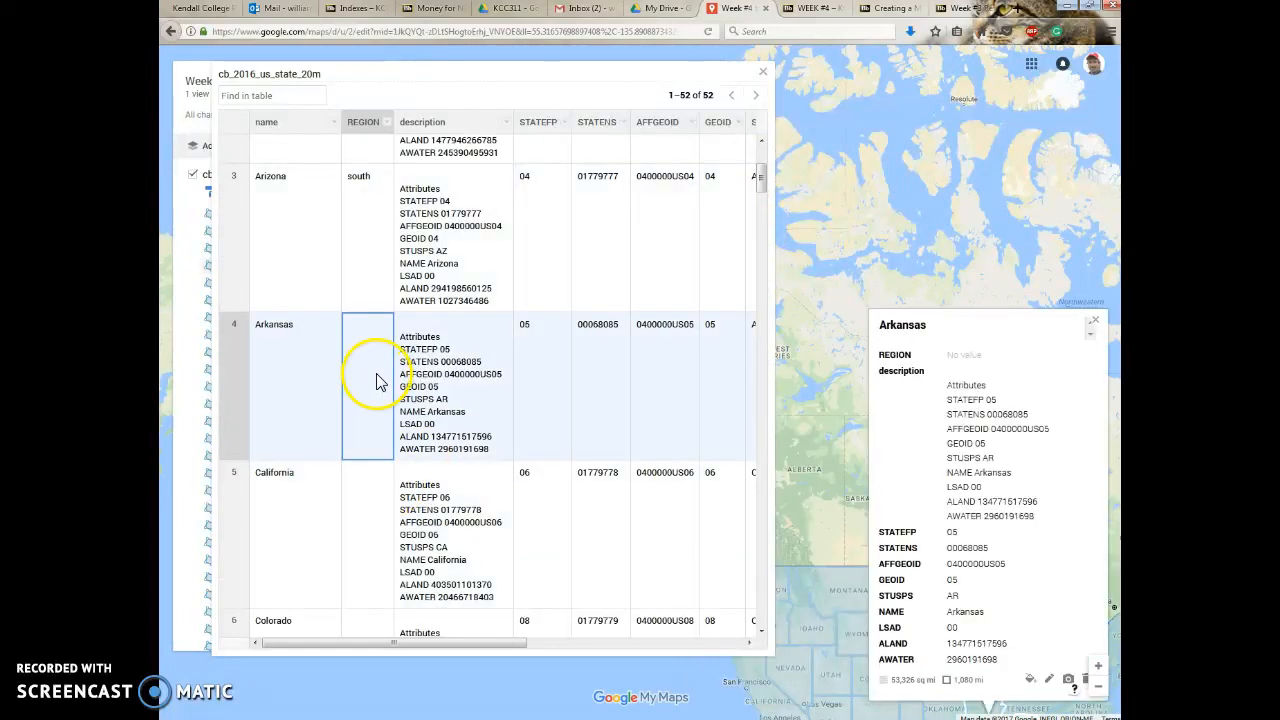
pyautogui.write('cebtral')
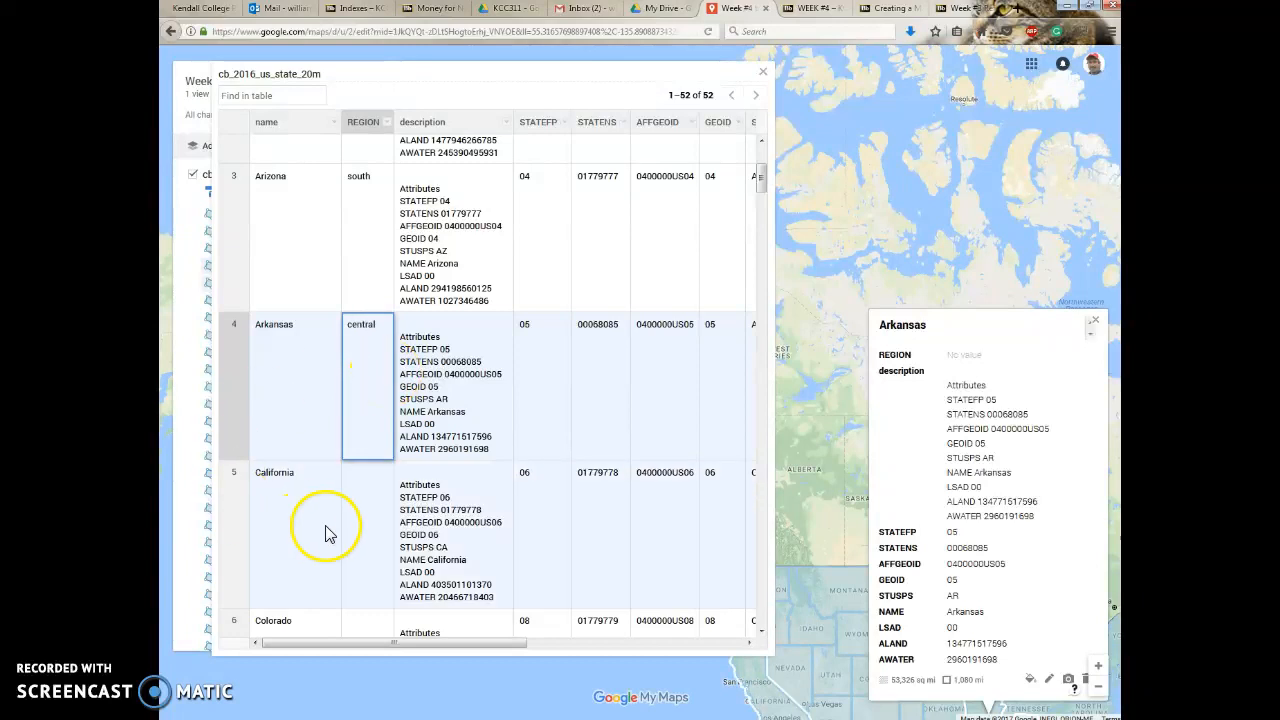
pyautogui.click(363, 526)
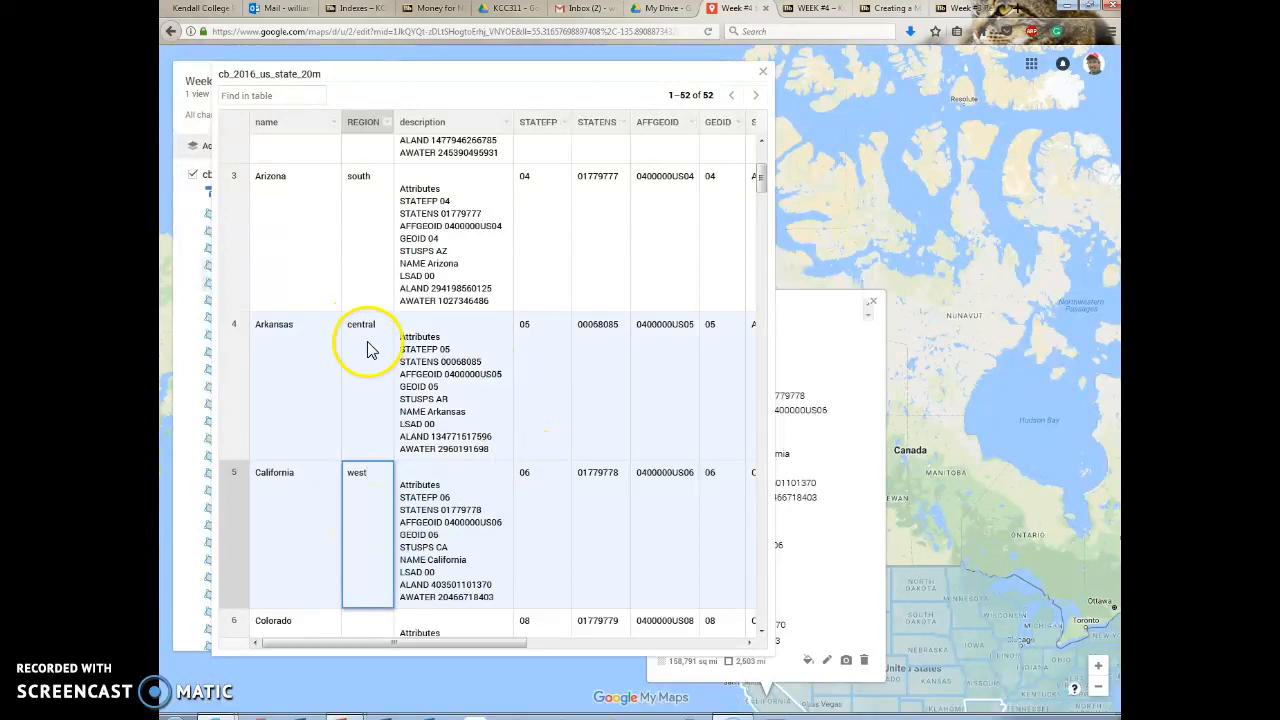
pyautogui.doubleClick(365, 490)
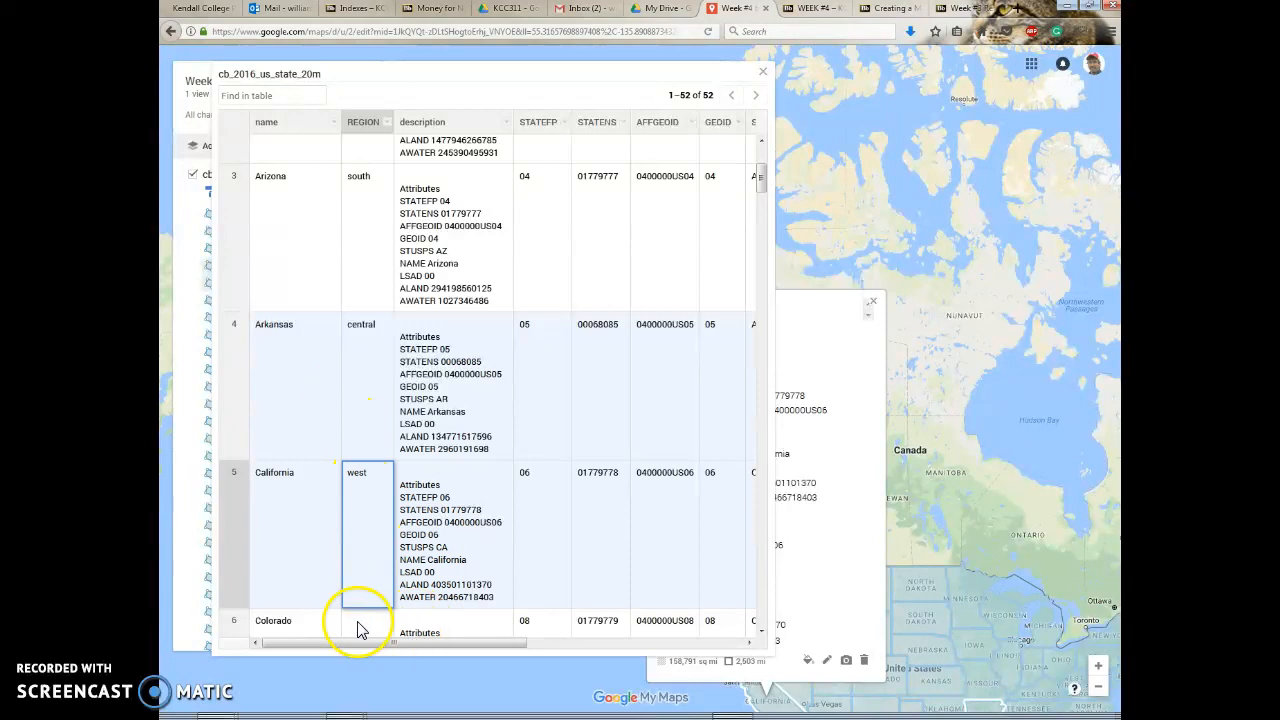
# Enter "mountain" as the REGION value for Colorado, then close the data table and Colorado's info card.
pyautogui.click(357, 624)
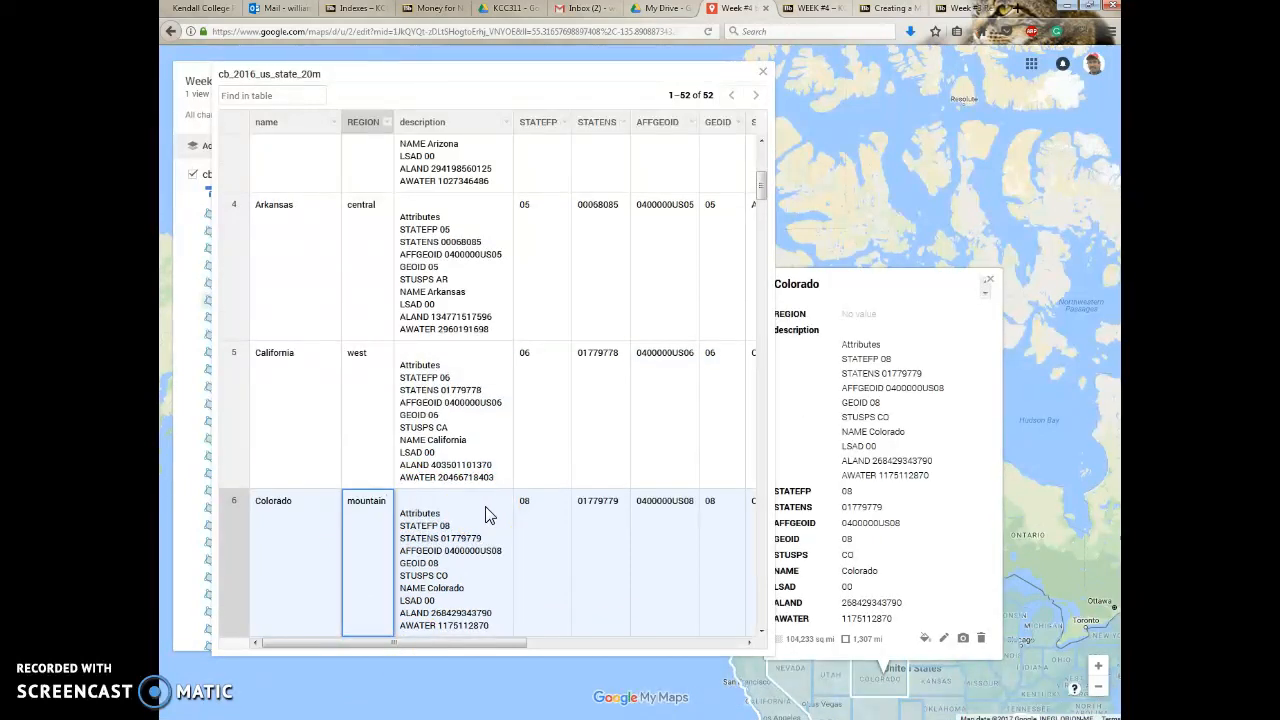
pyautogui.click(367, 437)
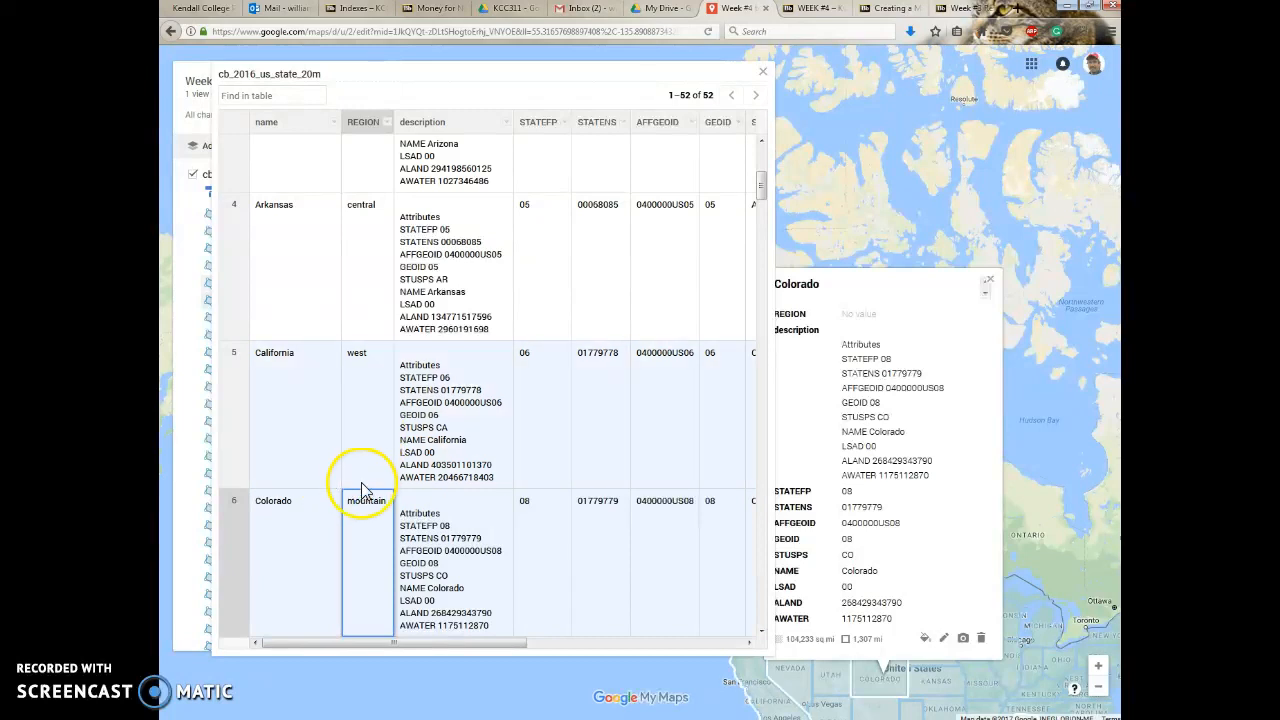
pyautogui.click(762, 72)
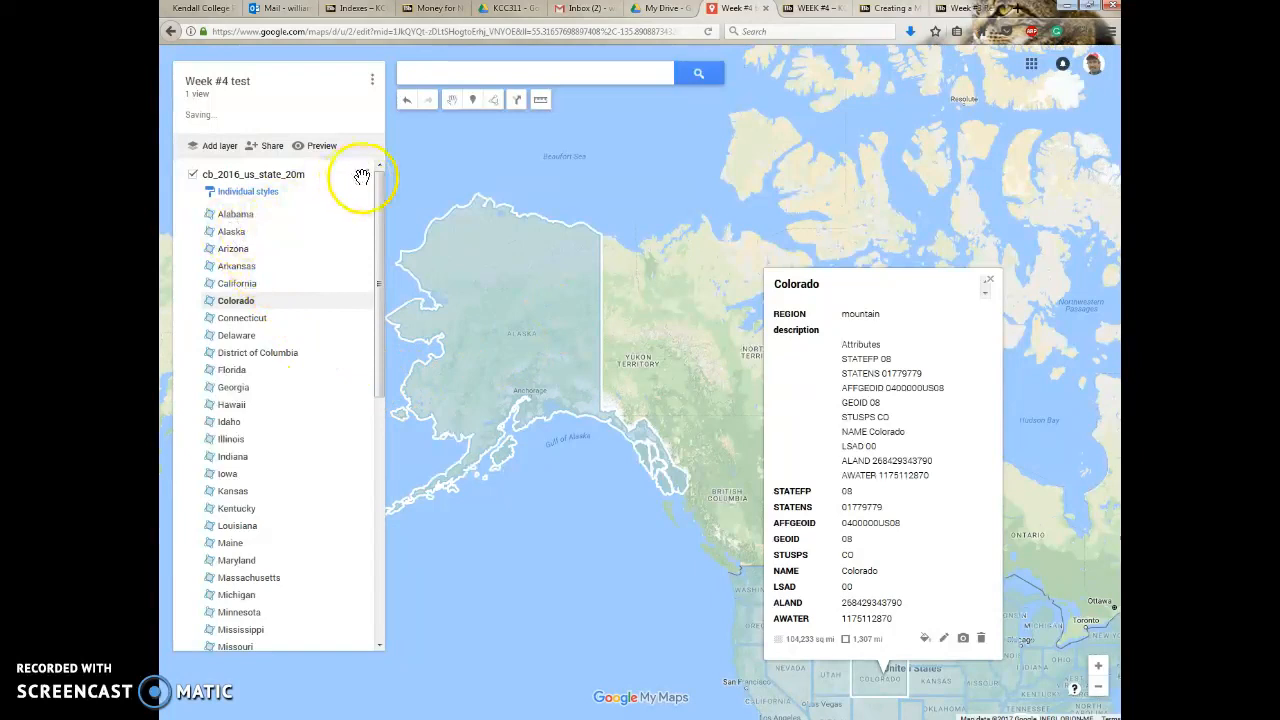
pyautogui.click(988, 280)
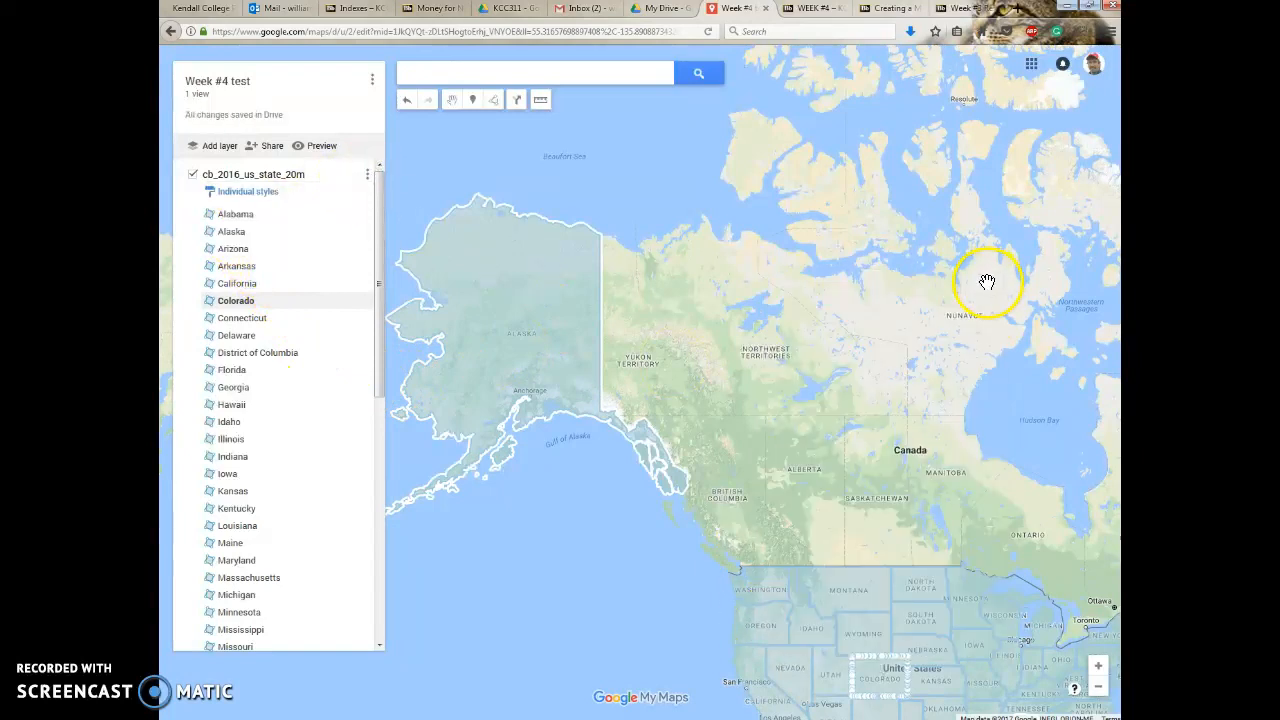
# Reopen the state layer's data table to review the entered REGION values, and close it again.
pyautogui.click(370, 180)
pyautogui.click(260, 244)
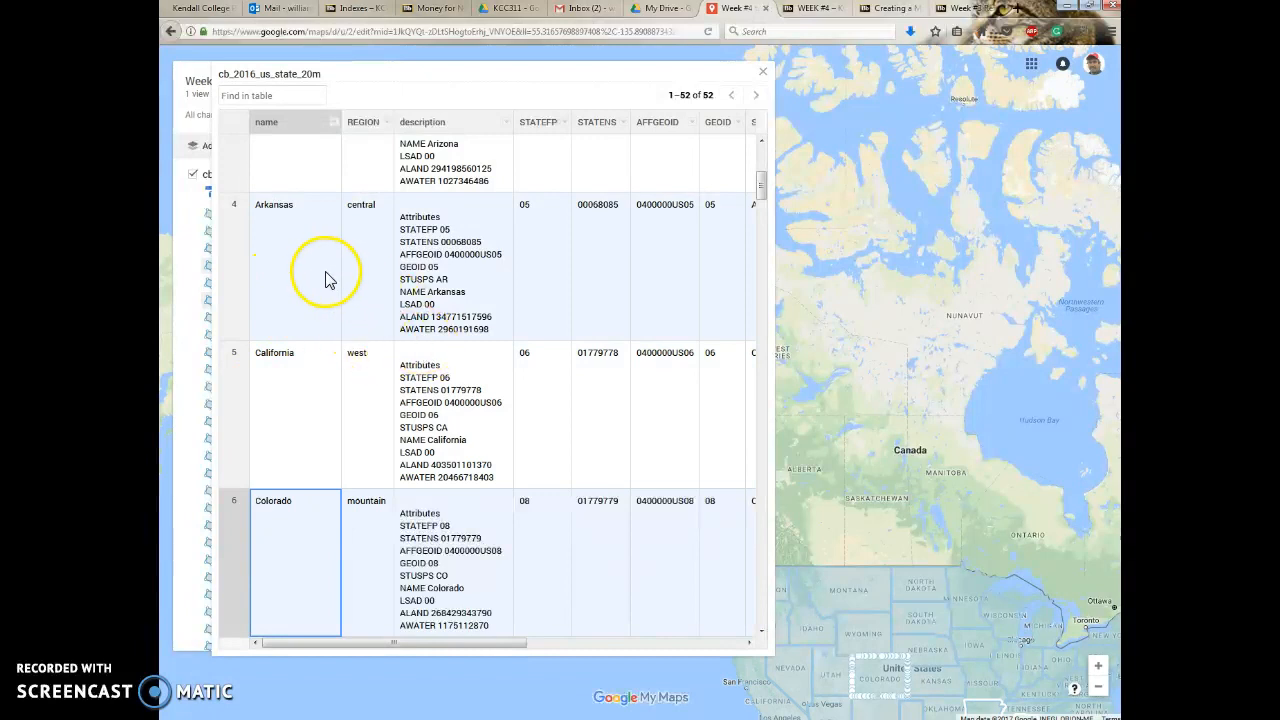
pyautogui.click(762, 72)
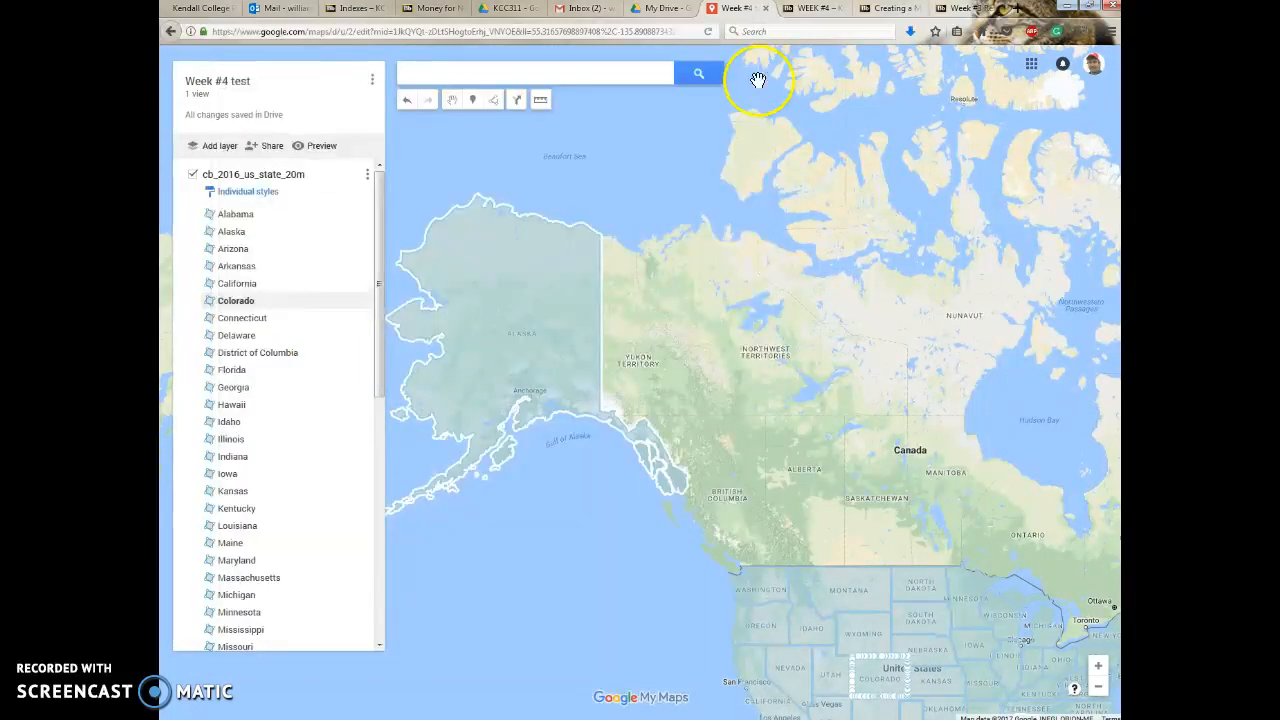
# Style the cb_2016_us_state_20m layer by grouping its places by the REGION data column.
pyautogui.scroll(-1, 895, 555)
pyautogui.moveTo(705, 531); pyautogui.dragTo(600, 438)
pyautogui.scroll(1, 703, 531)
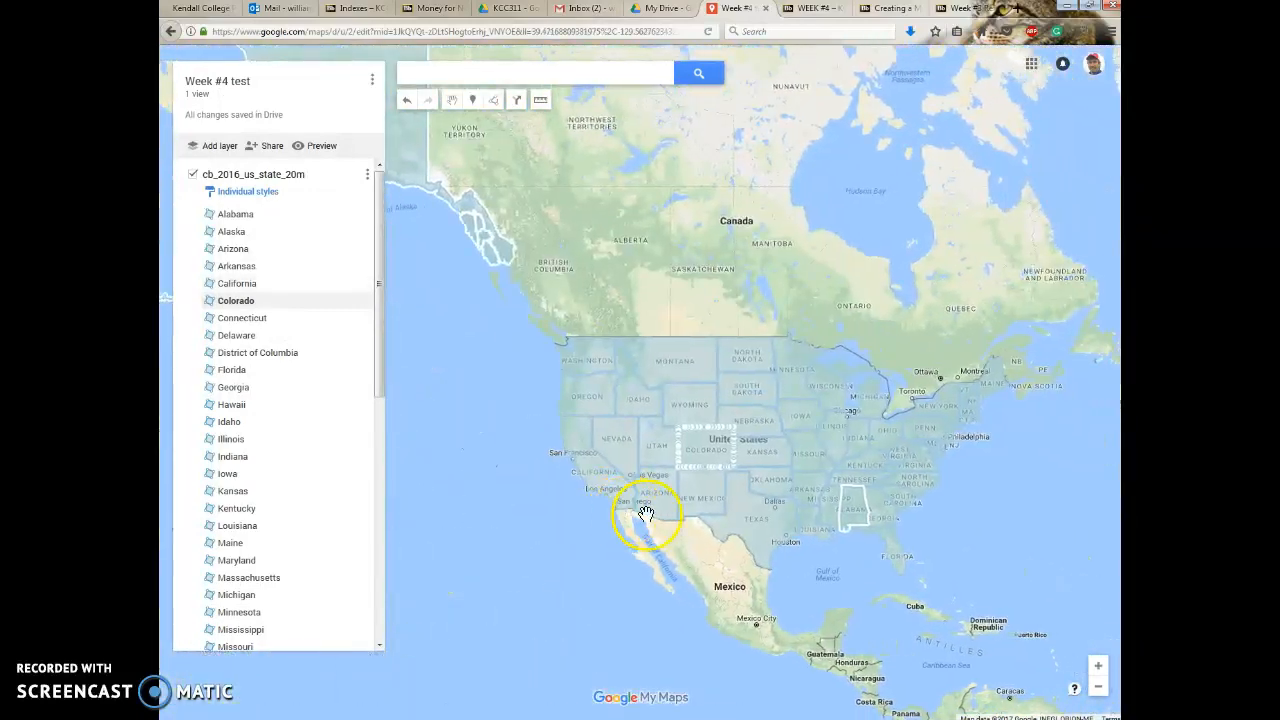
pyautogui.scroll(1, 812, 556)
pyautogui.scroll(-1, 806, 551)
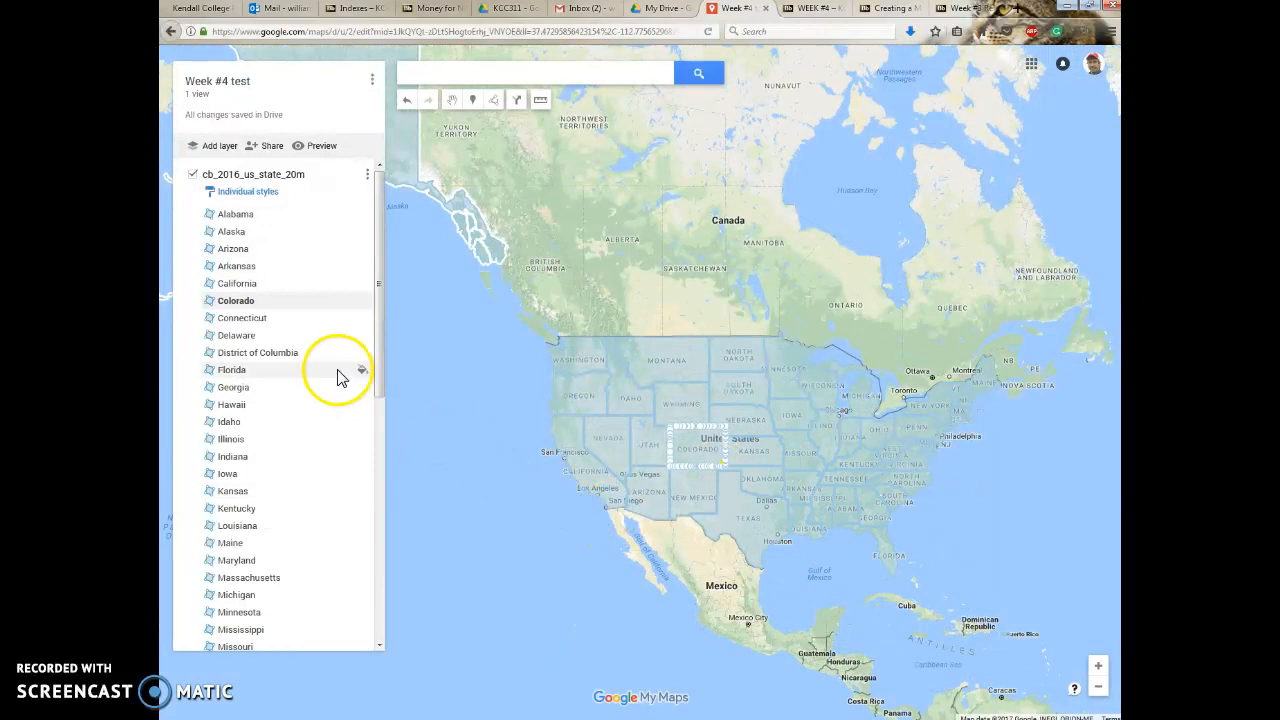
pyautogui.click(249, 192)
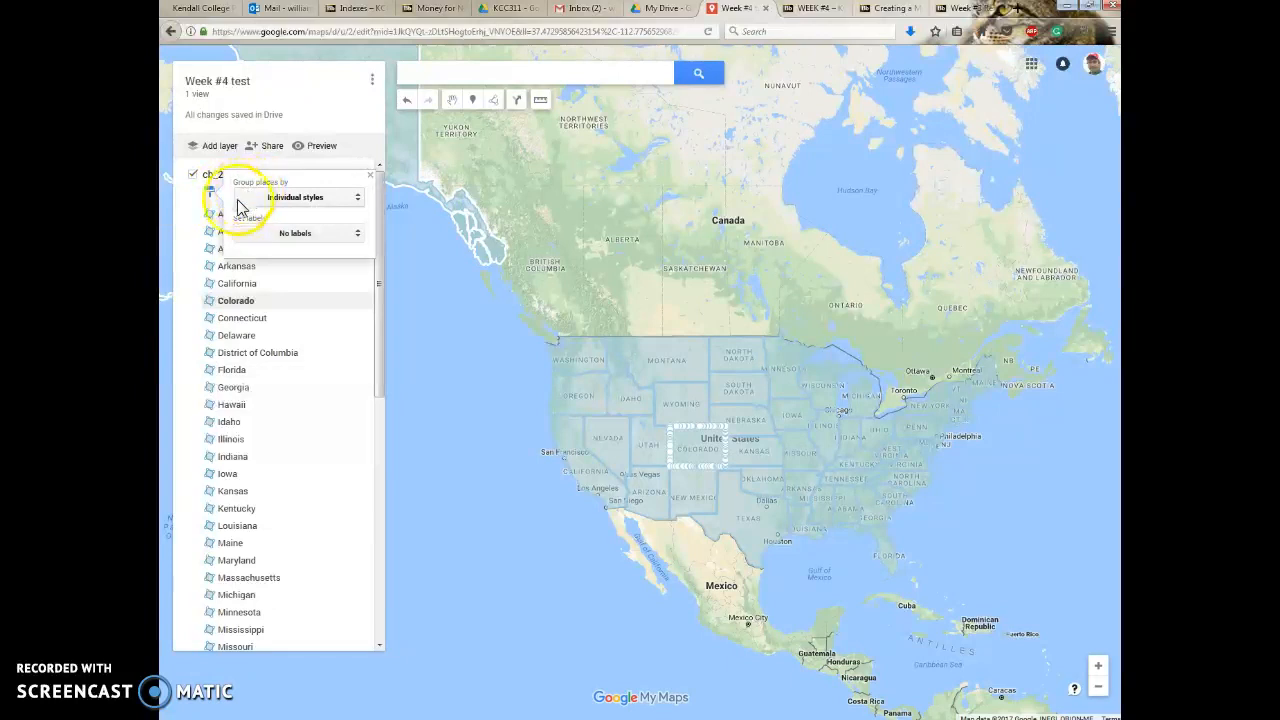
pyautogui.click(308, 200)
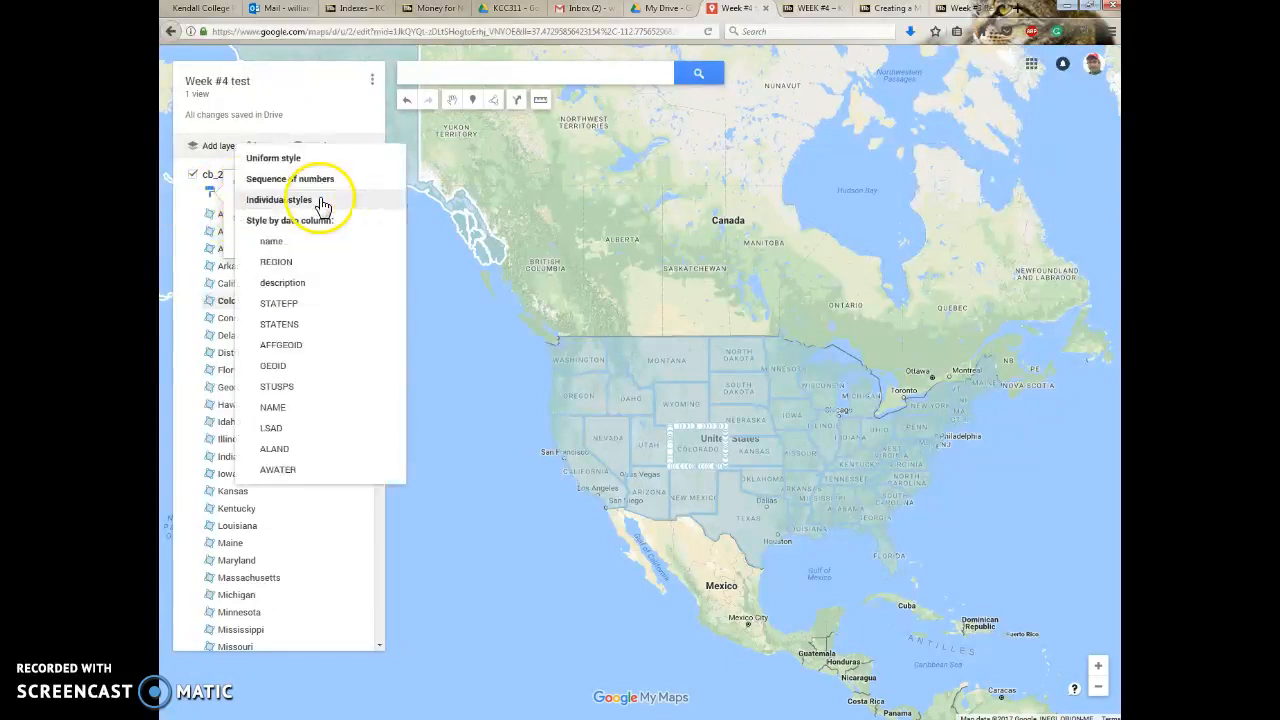
pyautogui.click(276, 265)
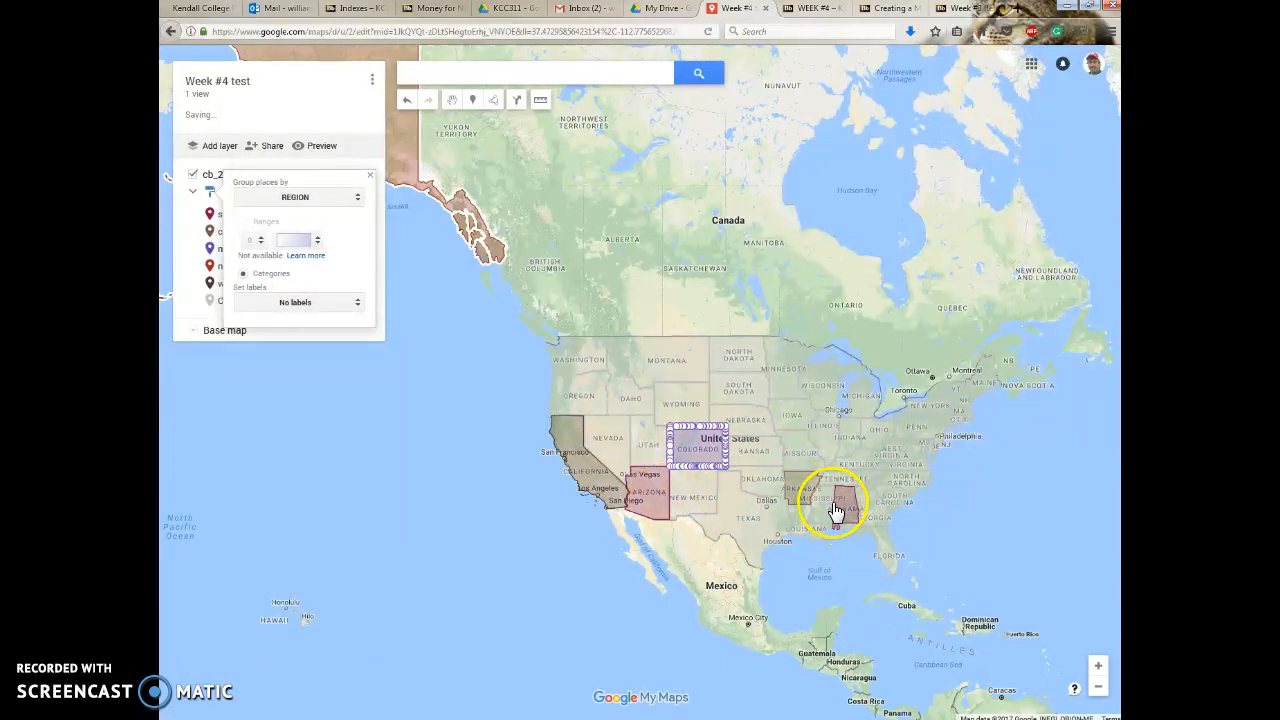
# Check the REGION values on the info cards of California and Colorado on the map.
pyautogui.click(594, 466)
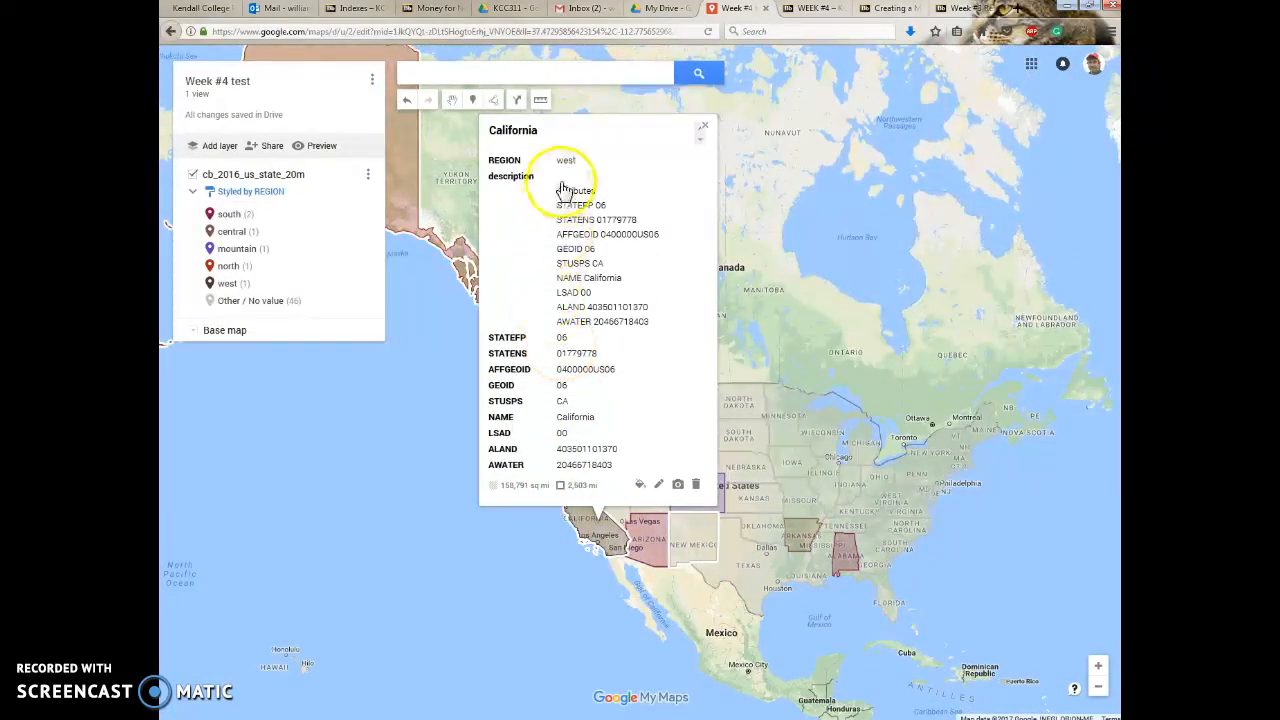
pyautogui.click(705, 131)
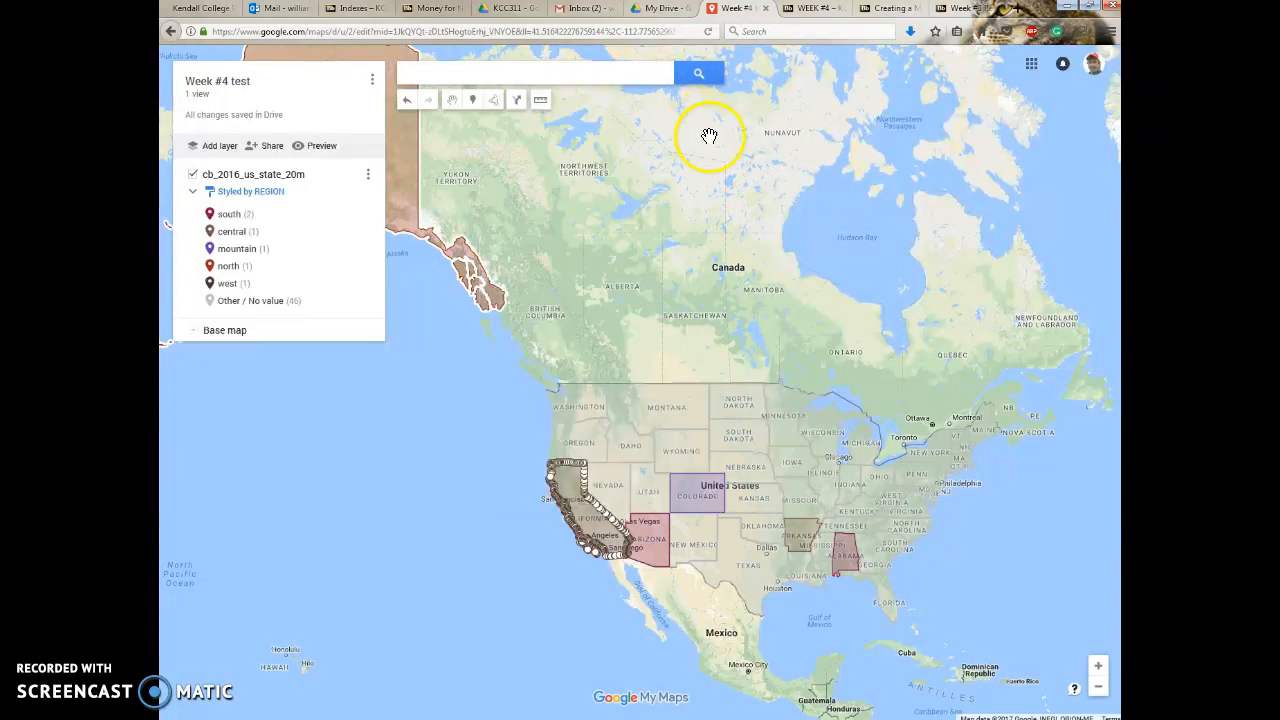
pyautogui.click(685, 505)
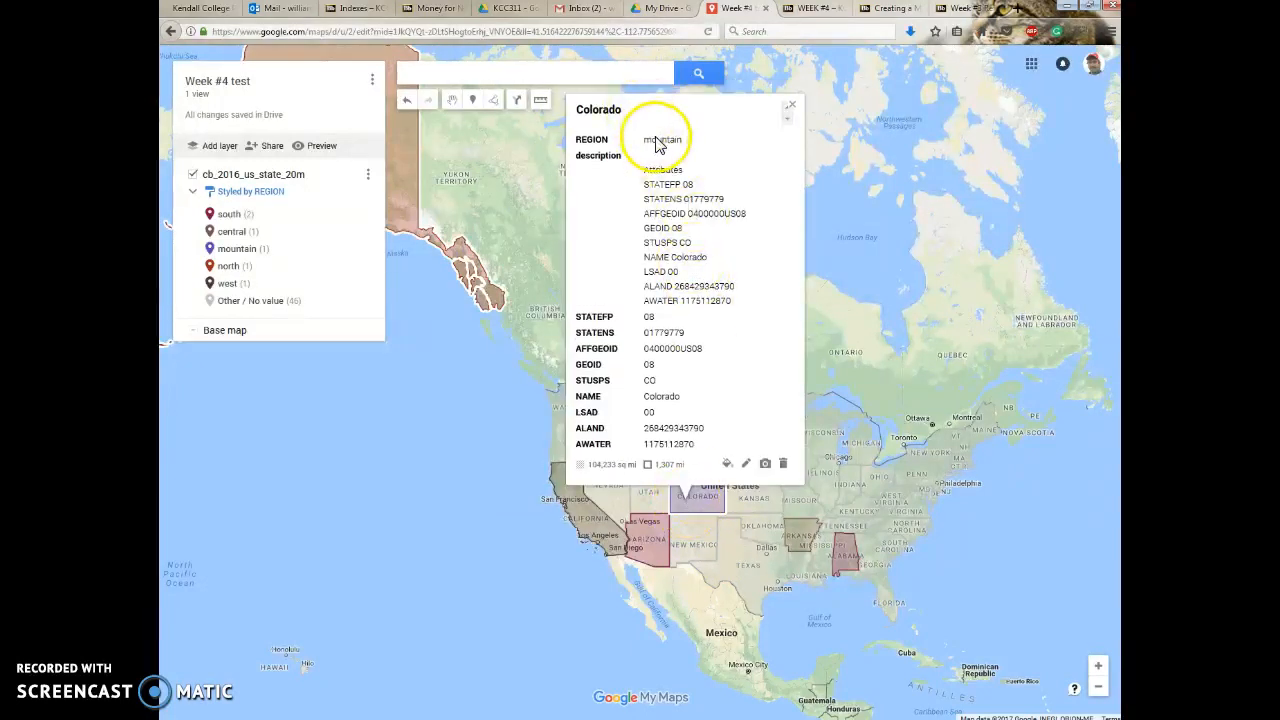
pyautogui.click(793, 110)
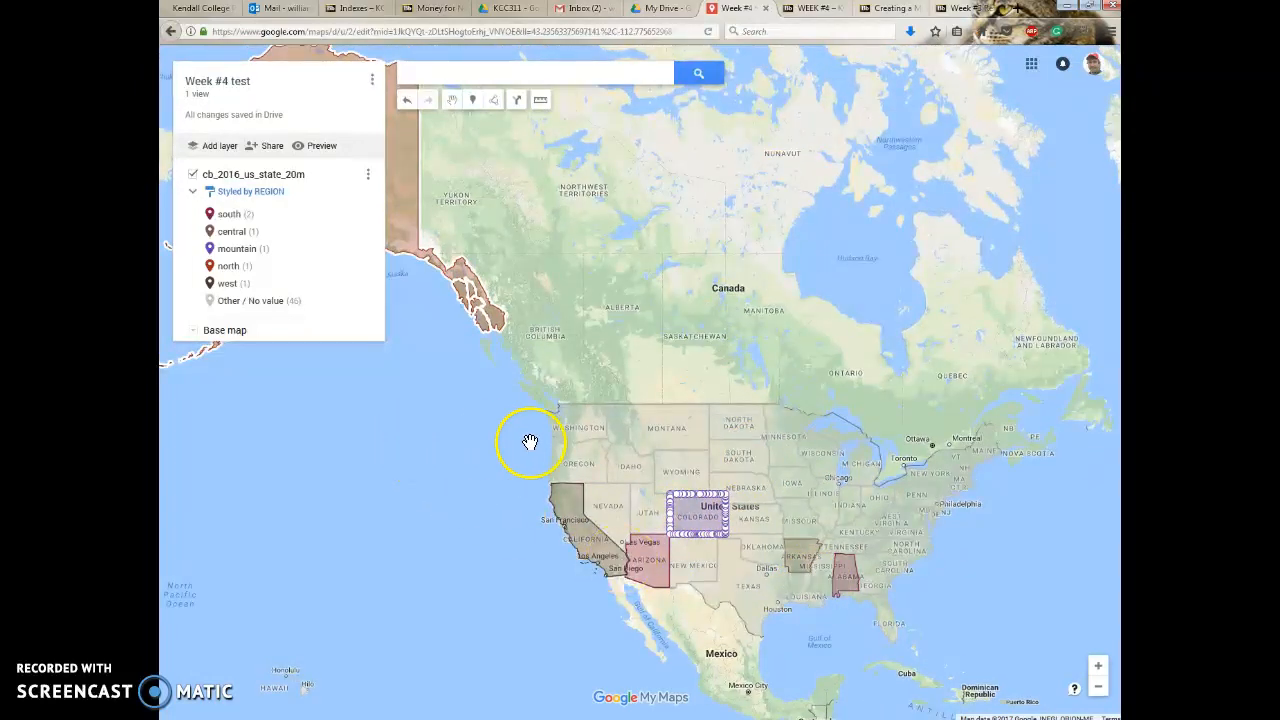
# Switch to Google Drive to view where a new Google My Maps file is created, and return to the Week #4 test map.
pyautogui.click(645, 12)
pyautogui.click(212, 110)
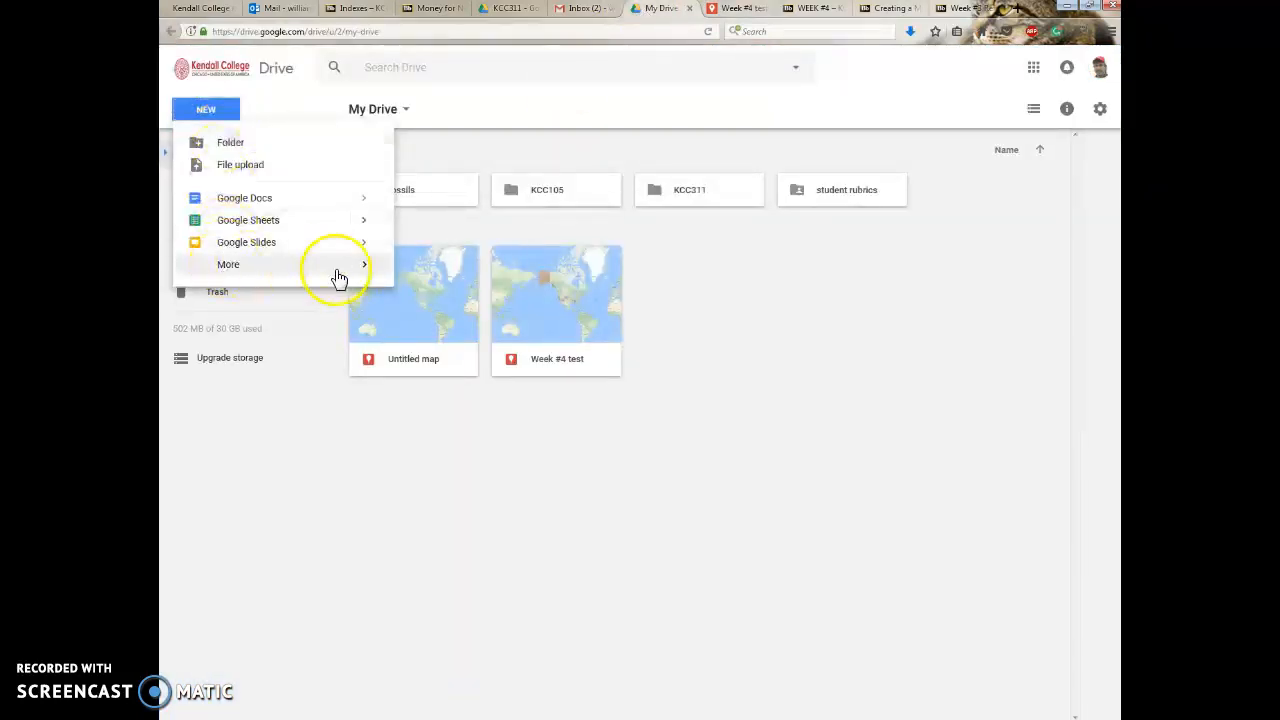
pyautogui.moveTo(375, 266)
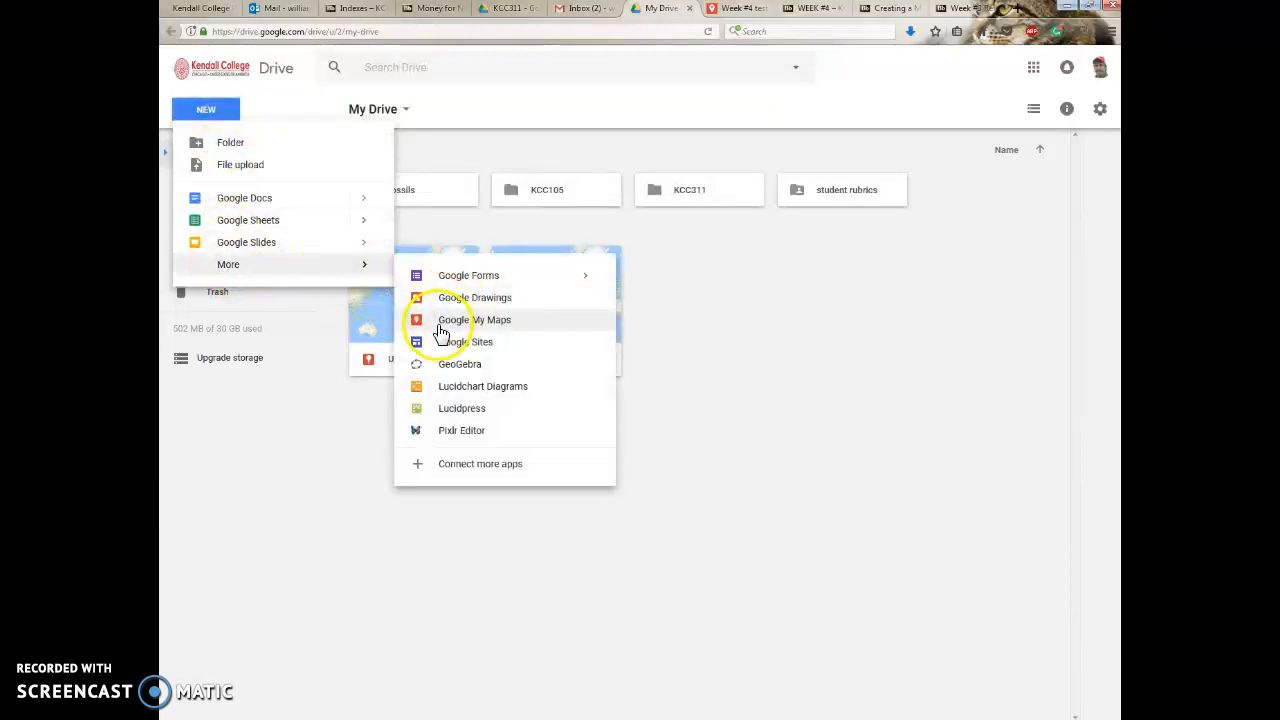
pyautogui.click(731, 10)
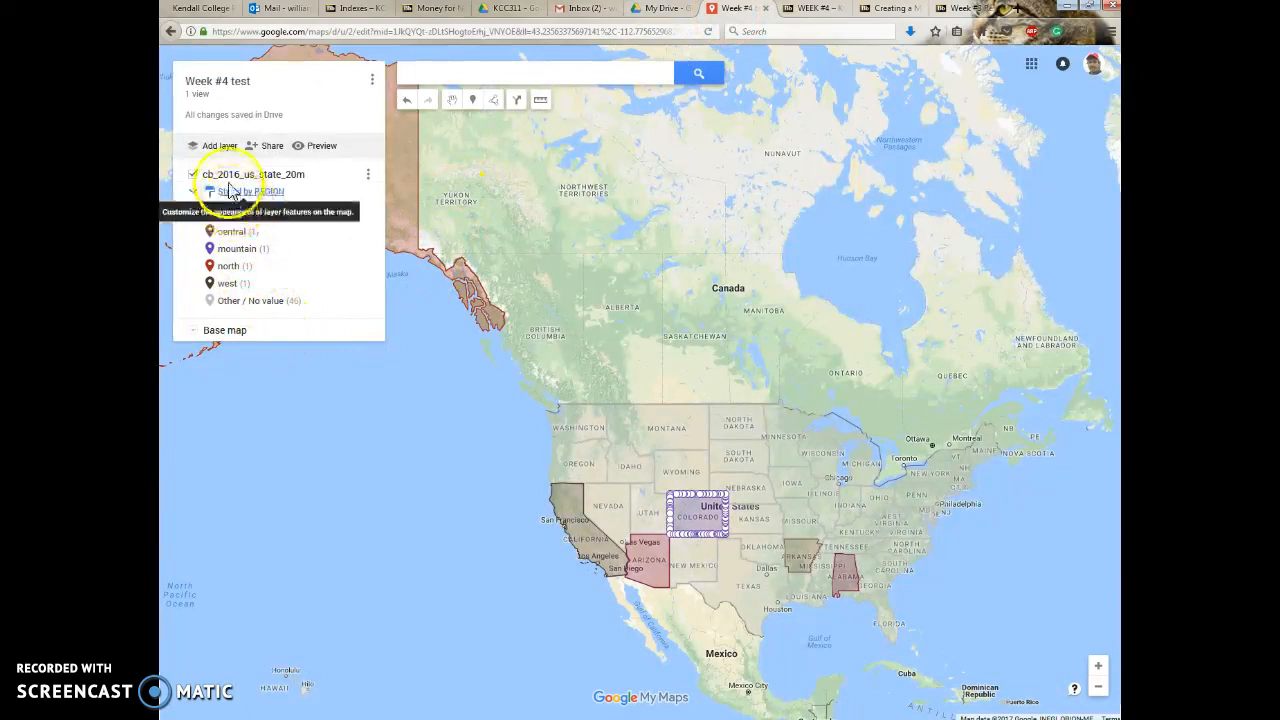
# Add a new layer to the map and look at its file import options without importing a file.
pyautogui.click(231, 149)
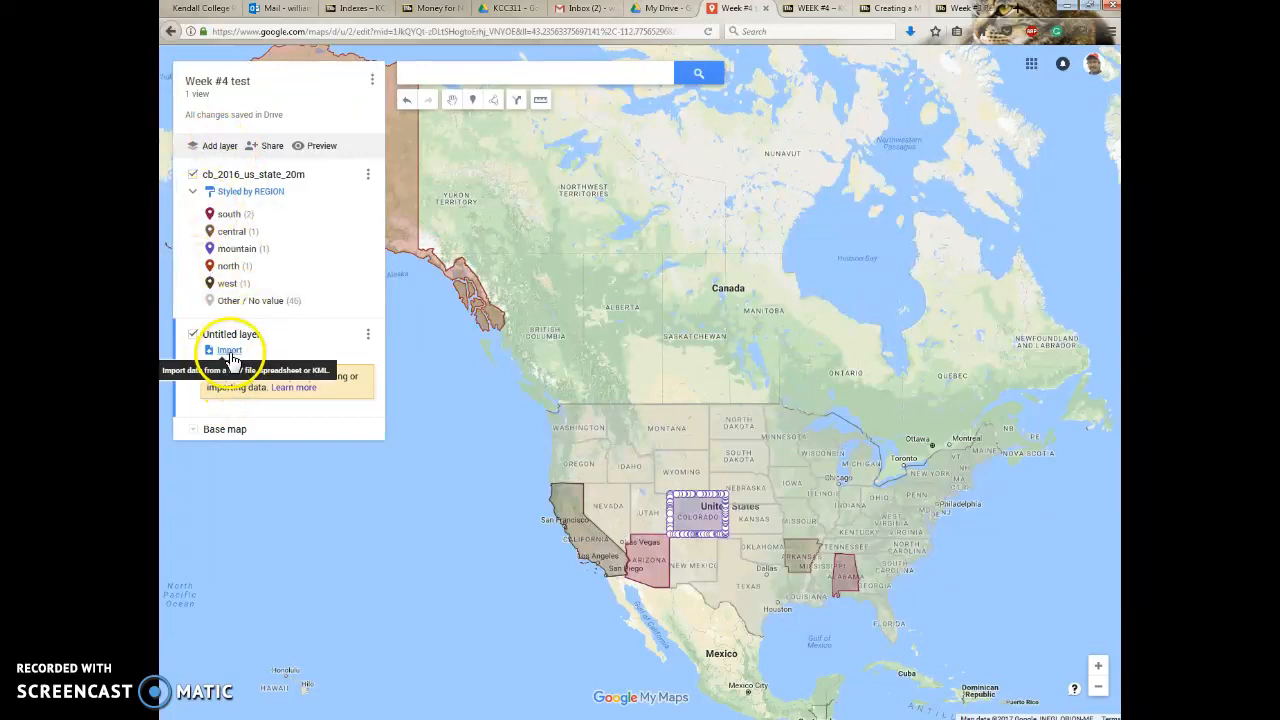
pyautogui.click(229, 352)
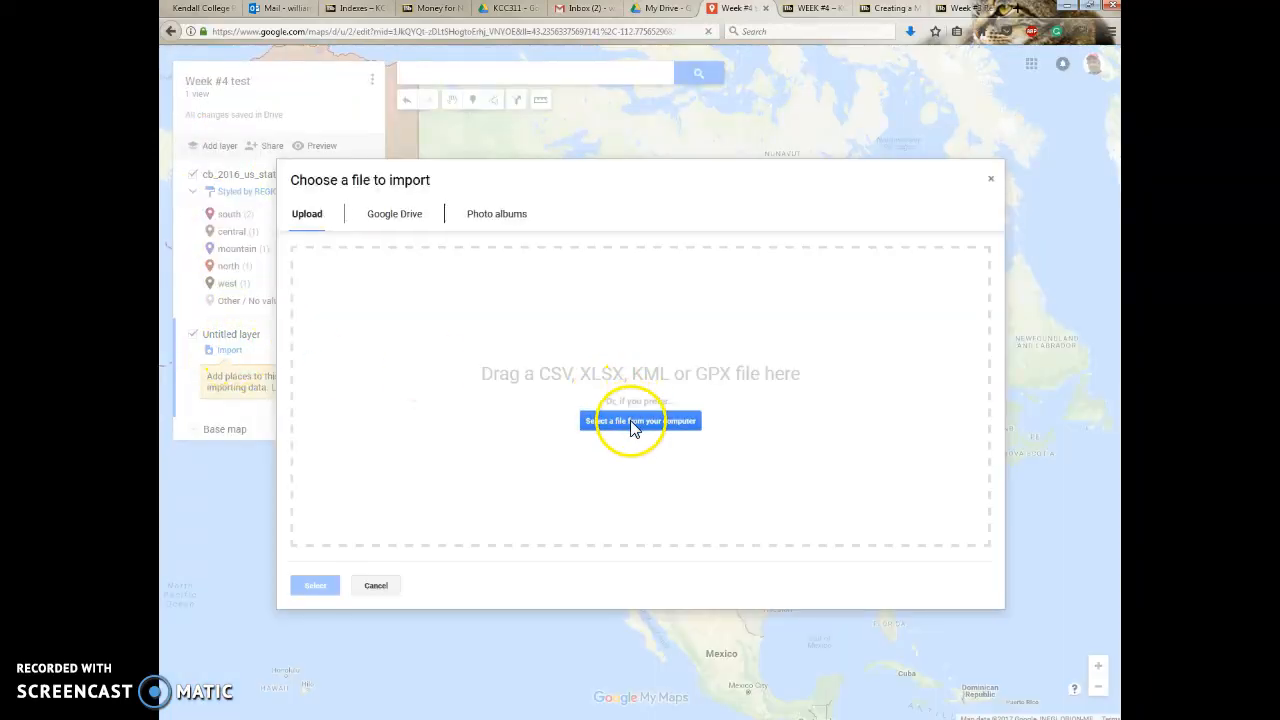
pyautogui.click(632, 424)
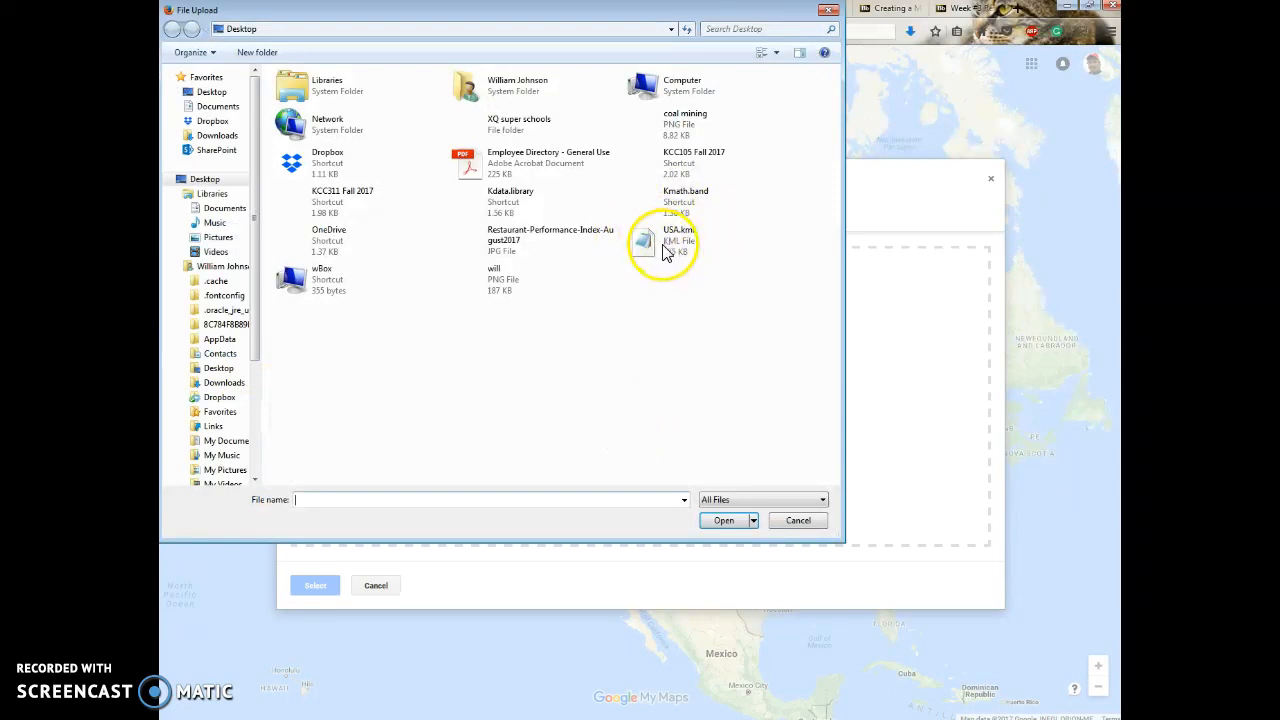
pyautogui.click(792, 522)
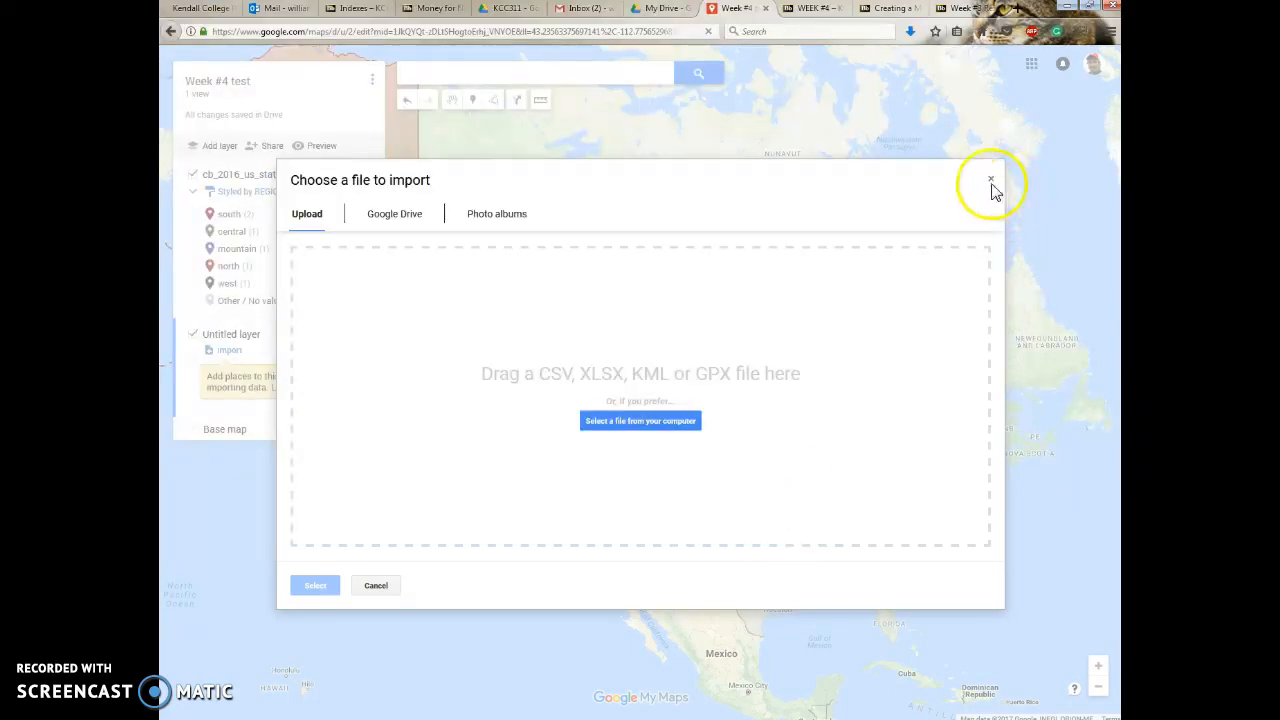
pyautogui.click(990, 181)
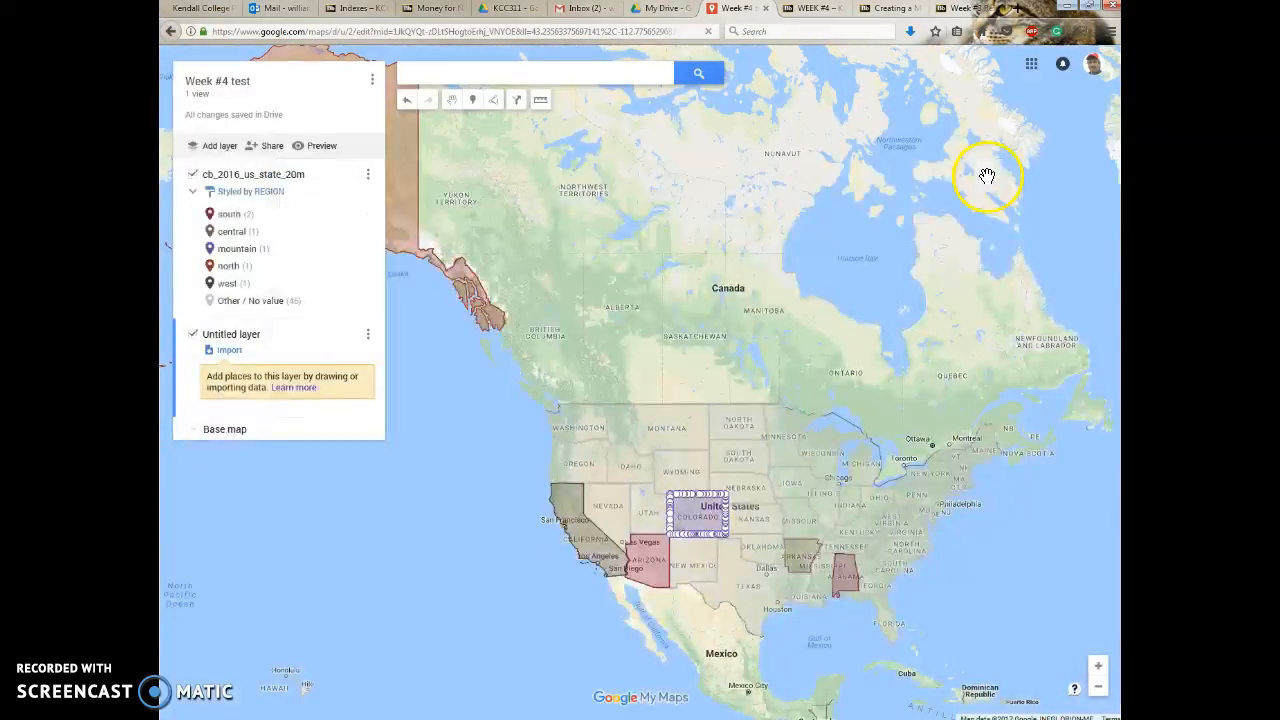
# Review the name column's options in the cb_2016_us_state_20m data table, and close the table.
pyautogui.click(369, 180)
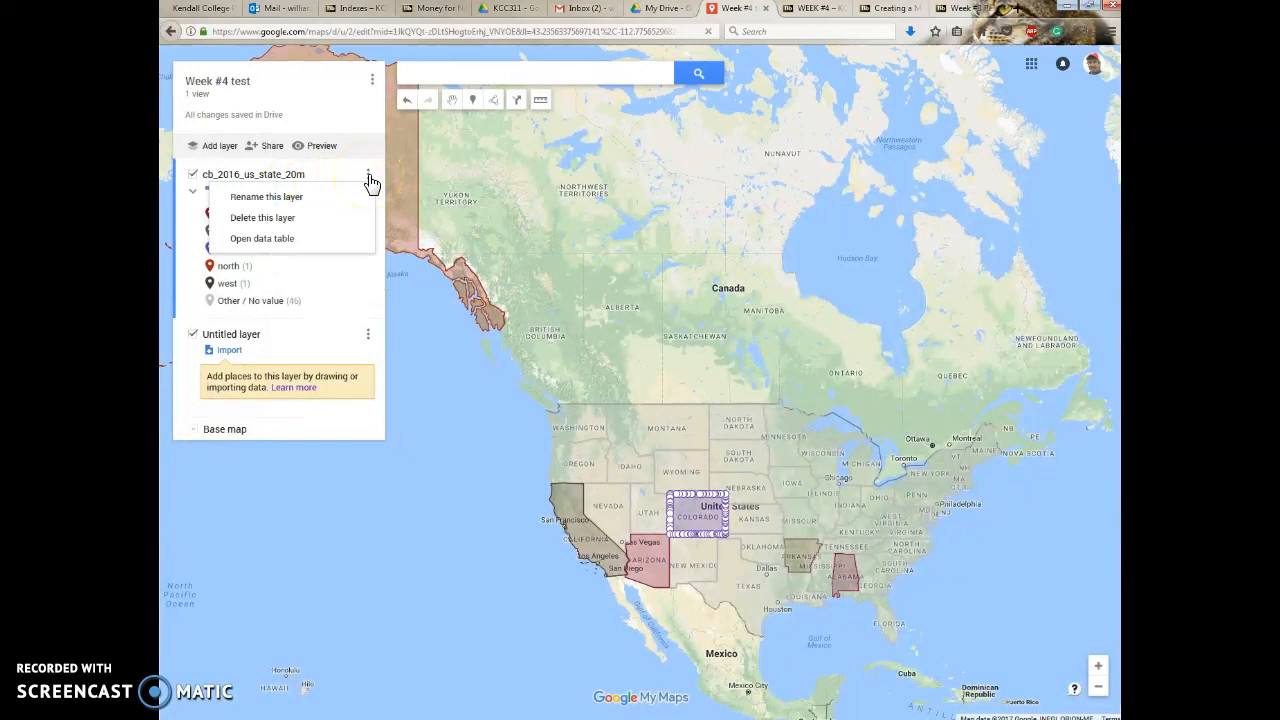
pyautogui.click(287, 242)
pyautogui.click(334, 122)
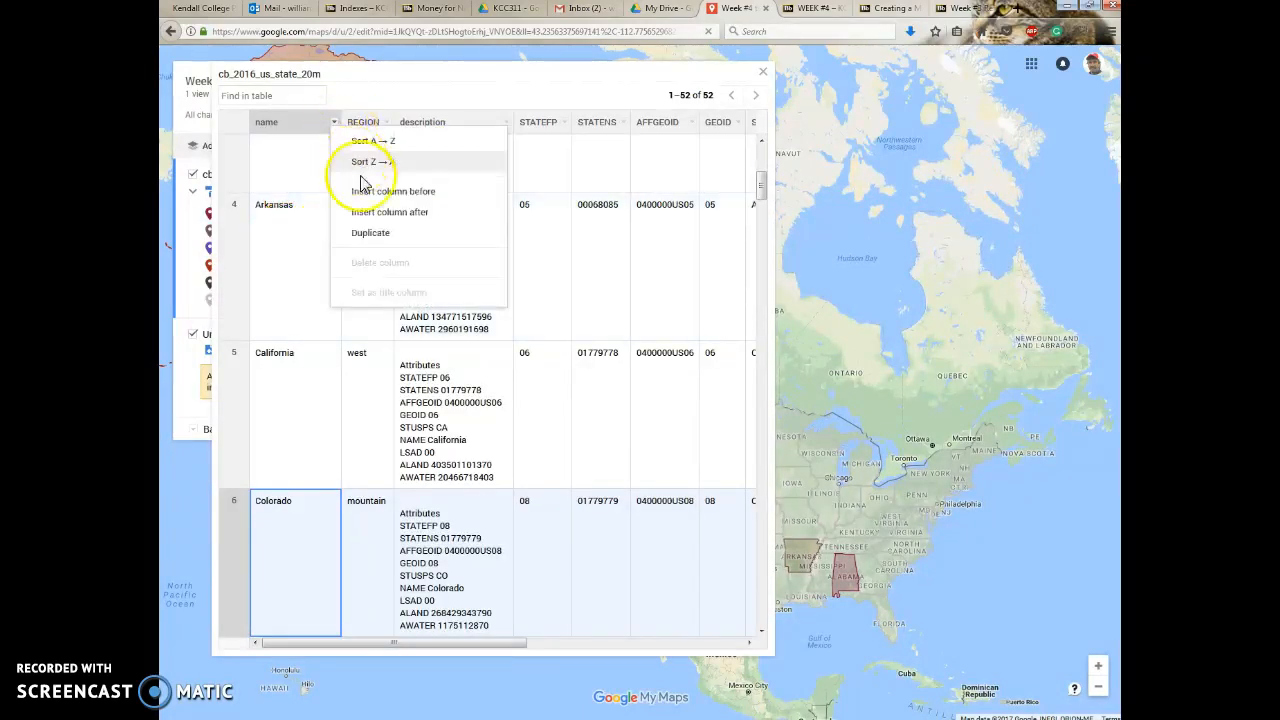
pyautogui.click(482, 97)
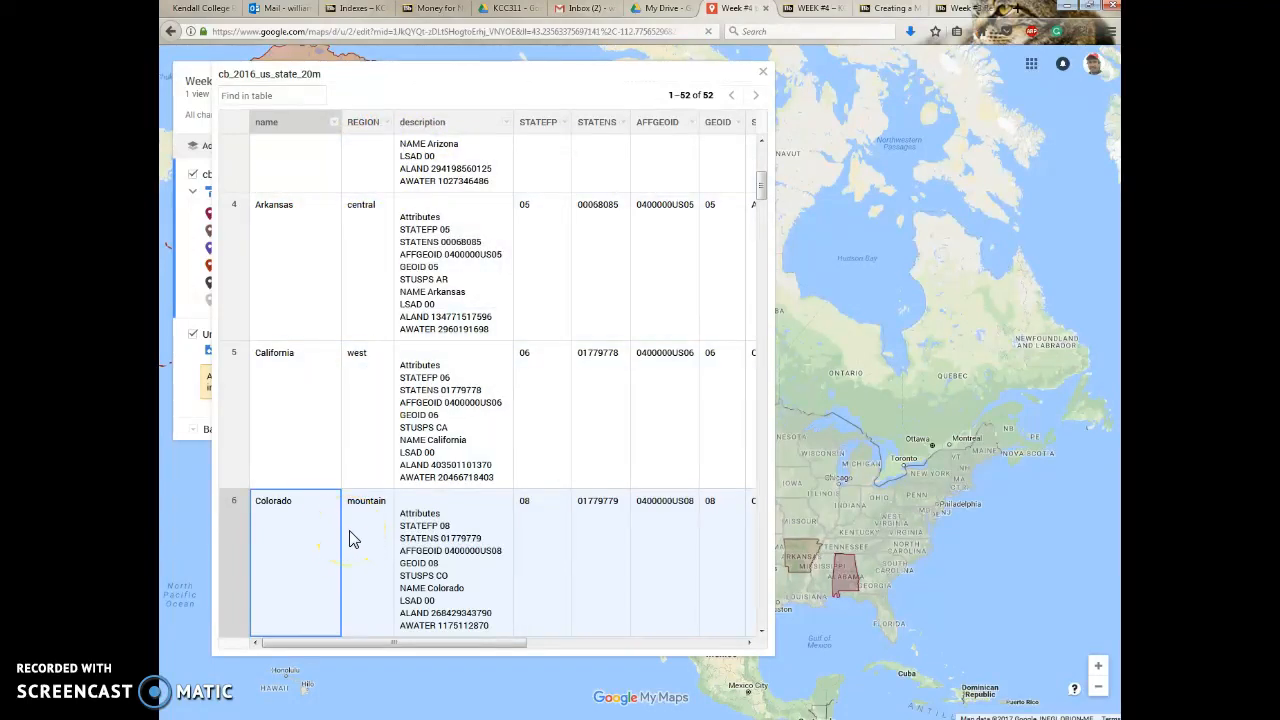
pyautogui.click(764, 73)
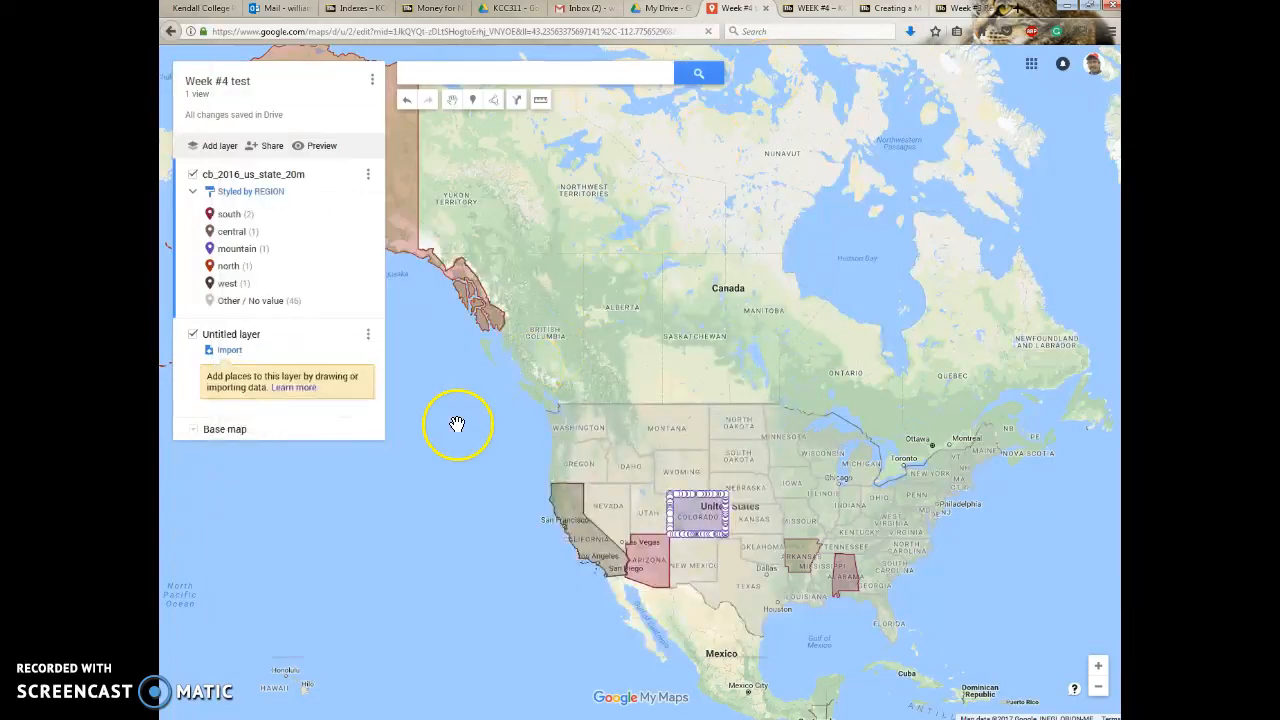
# View the place grouping options in the state layer's style settings.
pyautogui.click(250, 192)
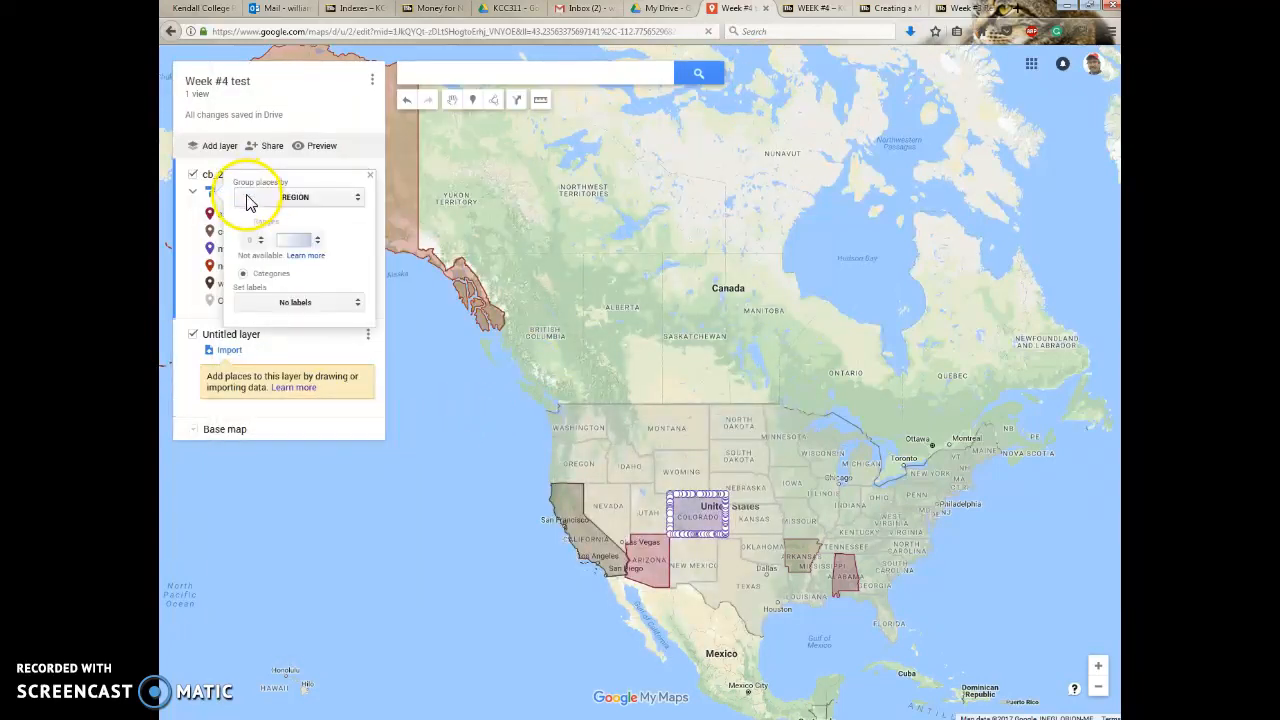
pyautogui.click(346, 198)
pyautogui.click(275, 203)
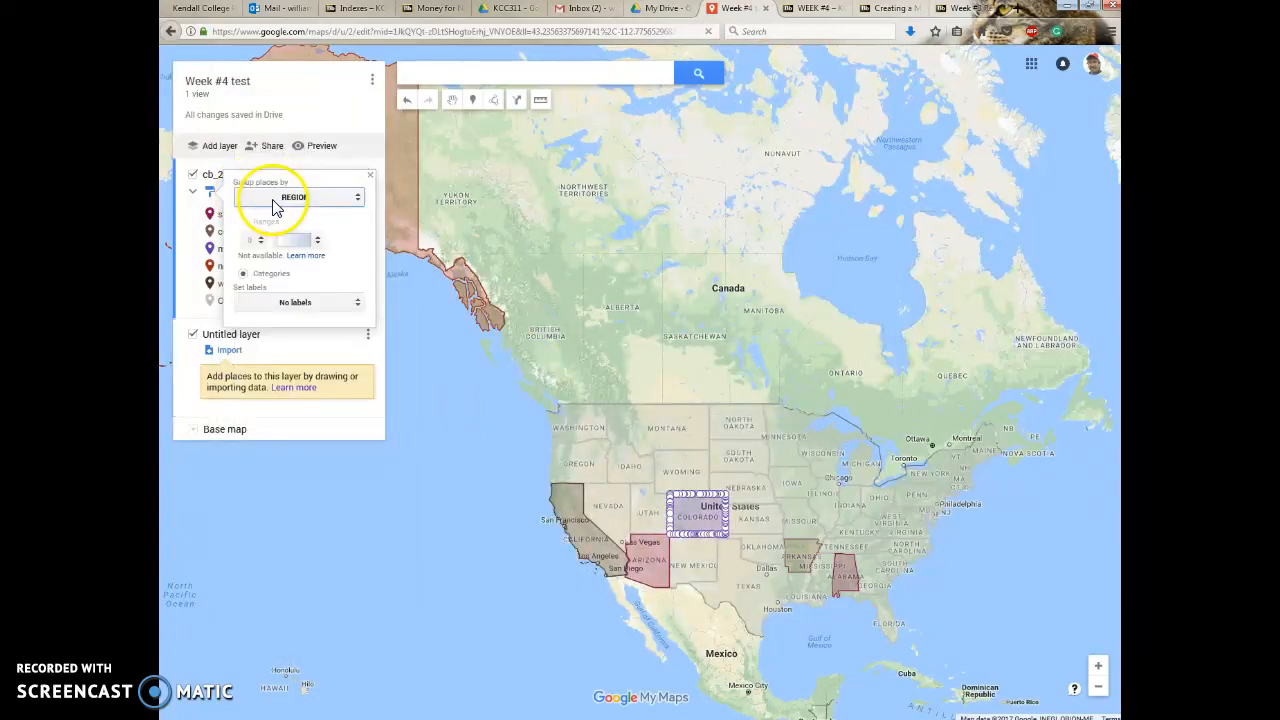
# Change the color of the mountain category in the REGION-styled layer to orange using Colorado's style settings.
pyautogui.click(369, 176)
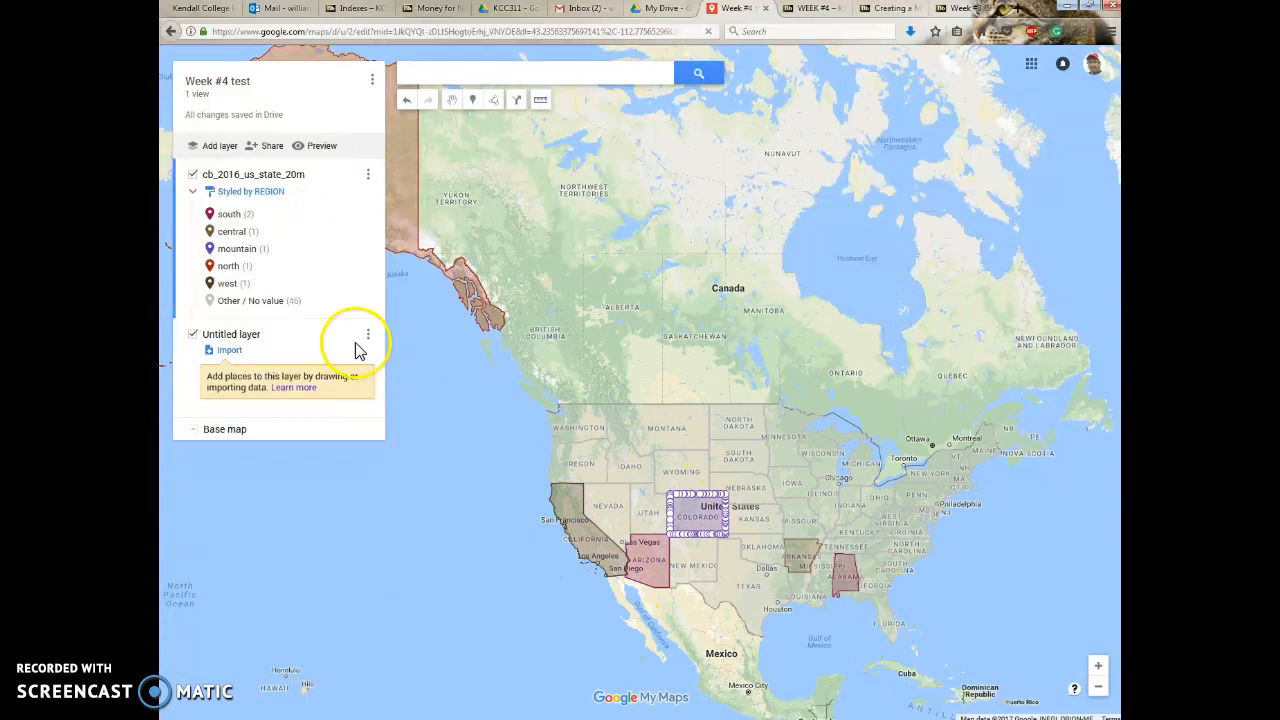
pyautogui.click(212, 250)
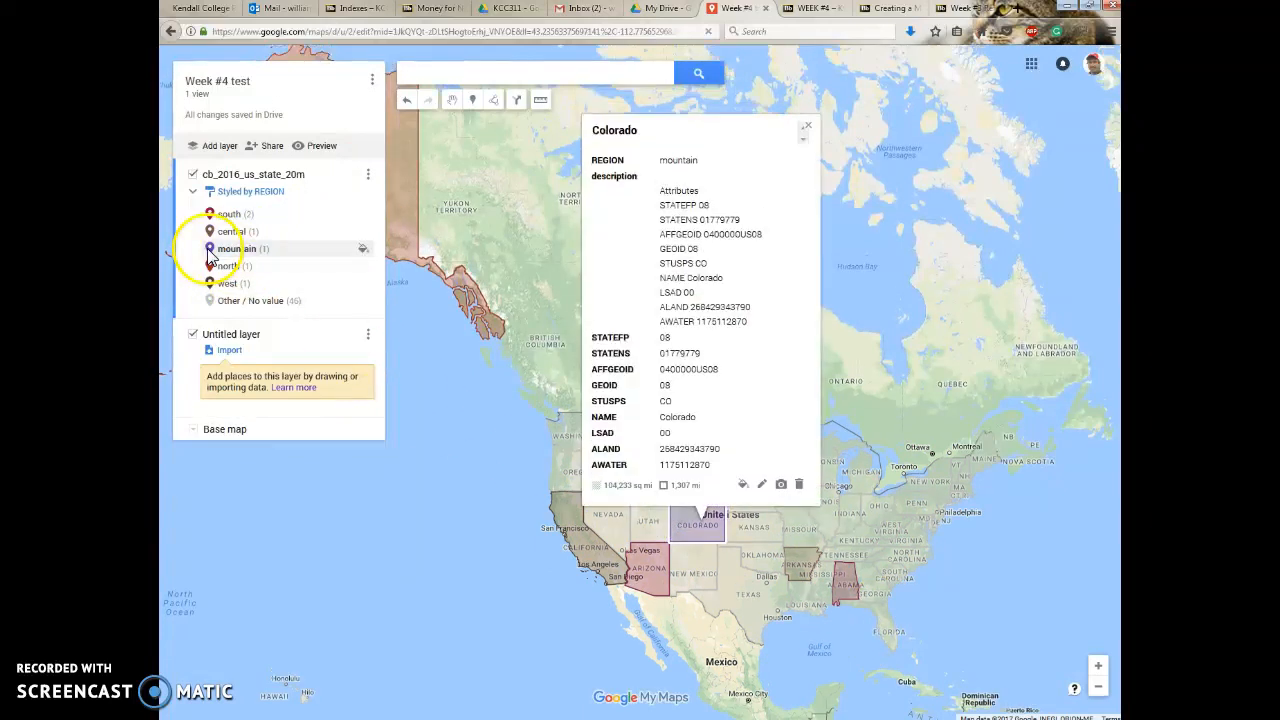
pyautogui.click(743, 486)
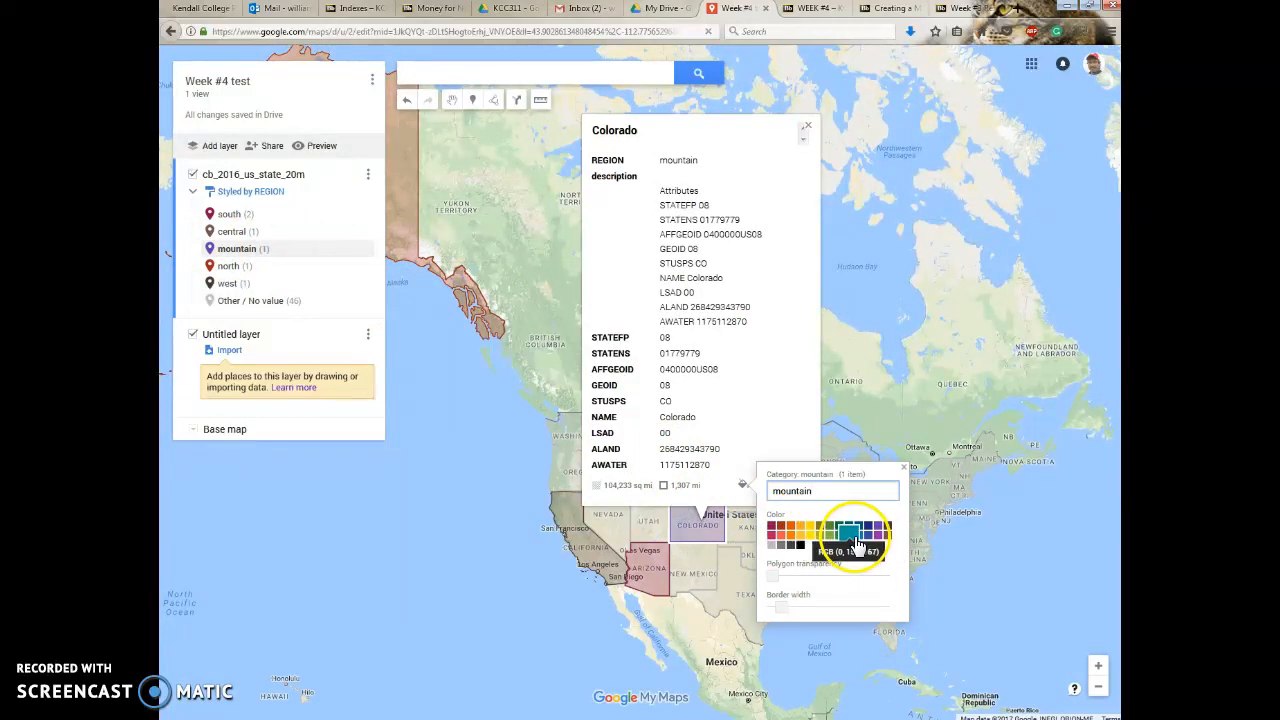
pyautogui.click(803, 530)
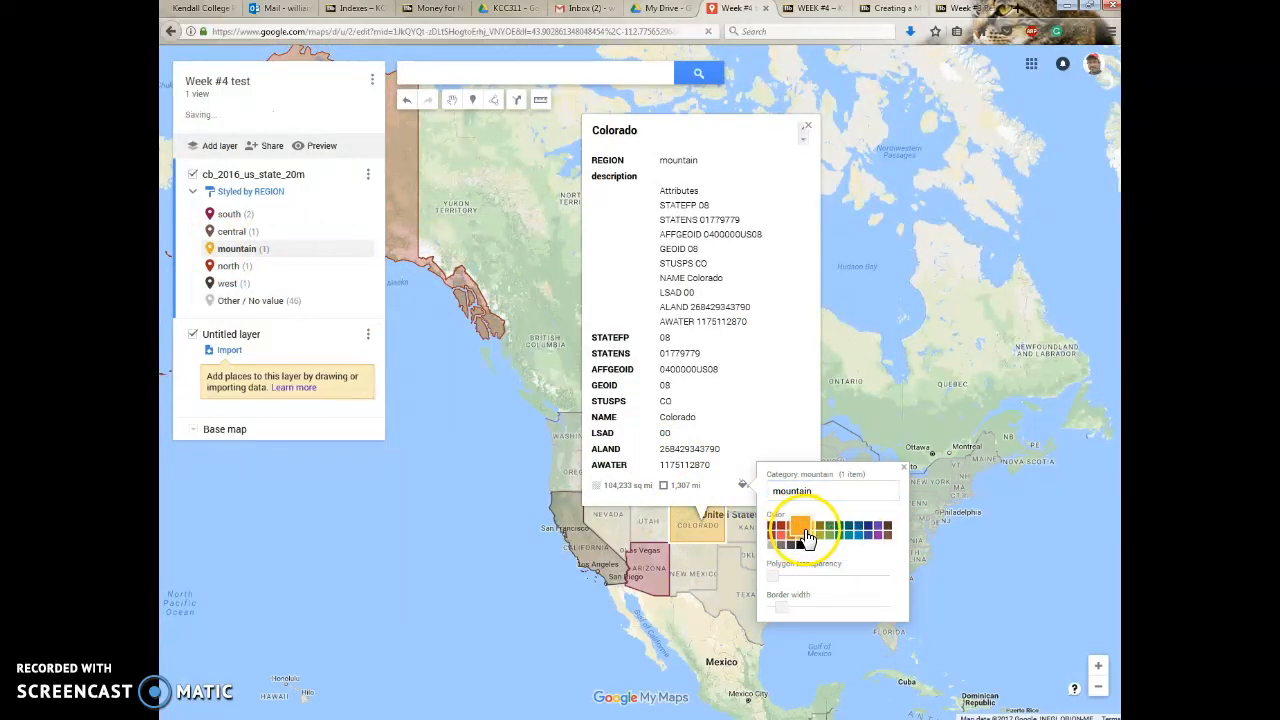
pyautogui.click(565, 628)
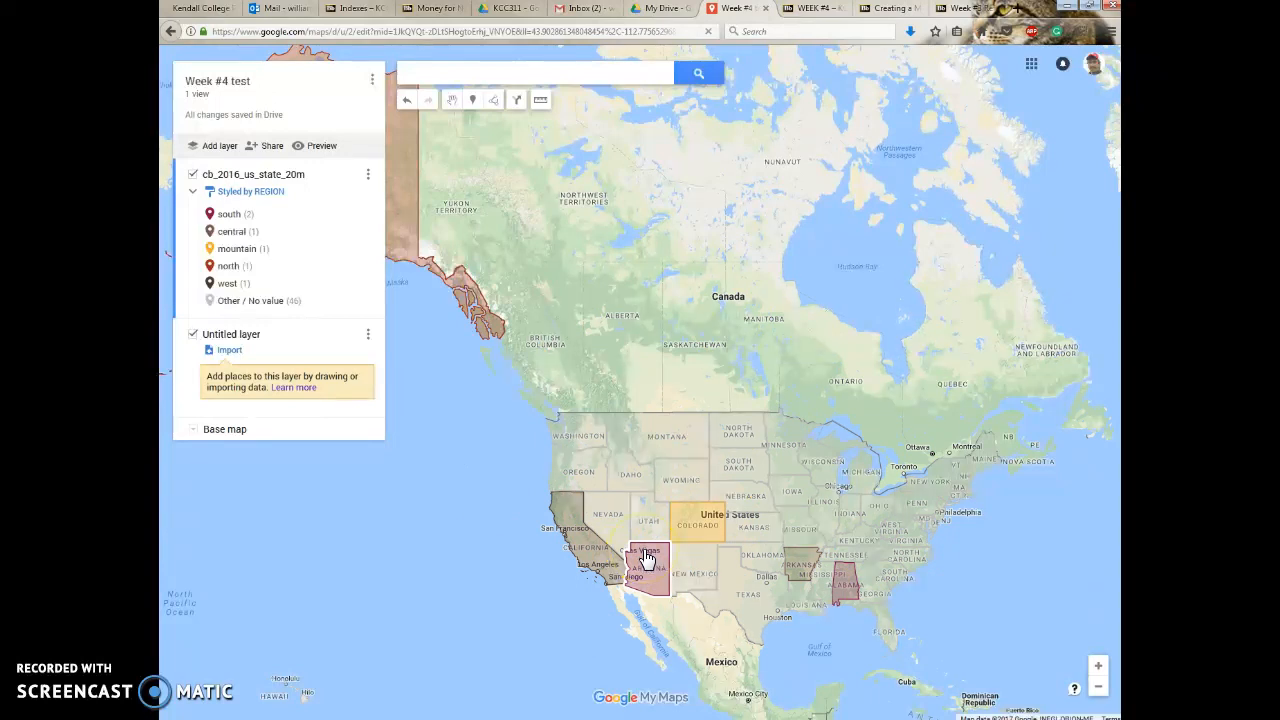
# Open the sharing settings of the Week #4 test map.
pyautogui.click(271, 147)
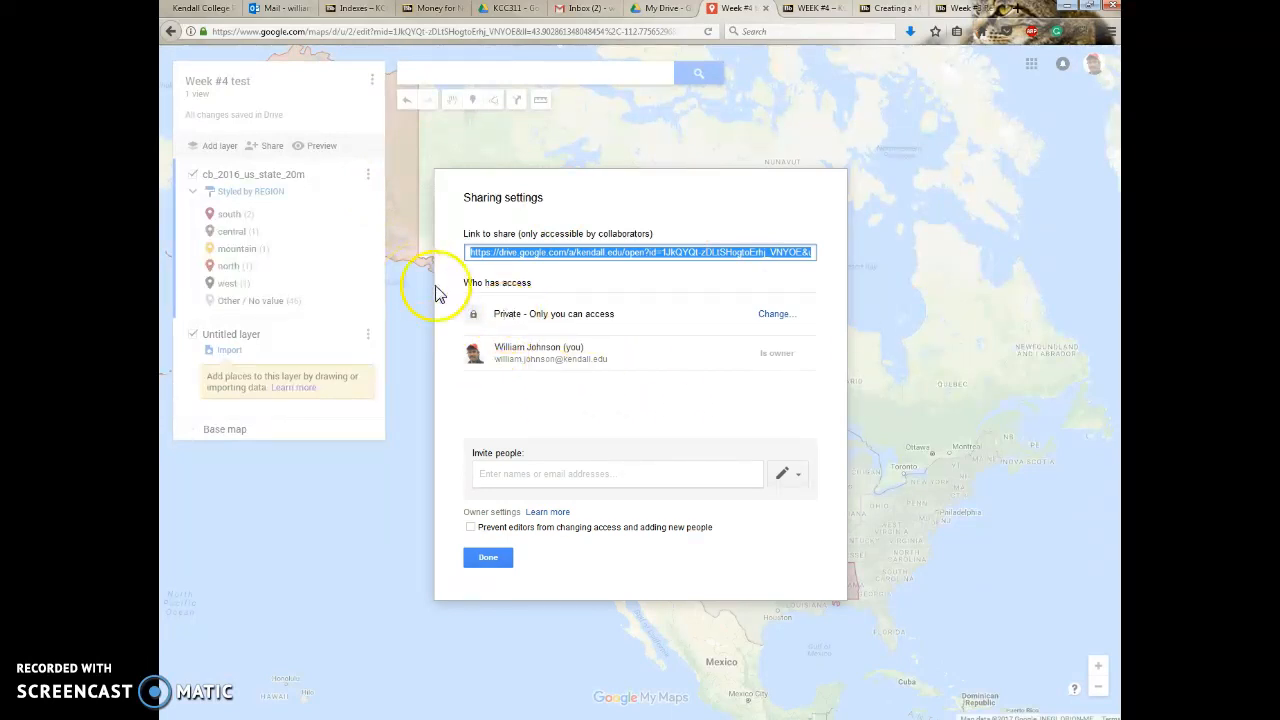
pyautogui.click(770, 316)
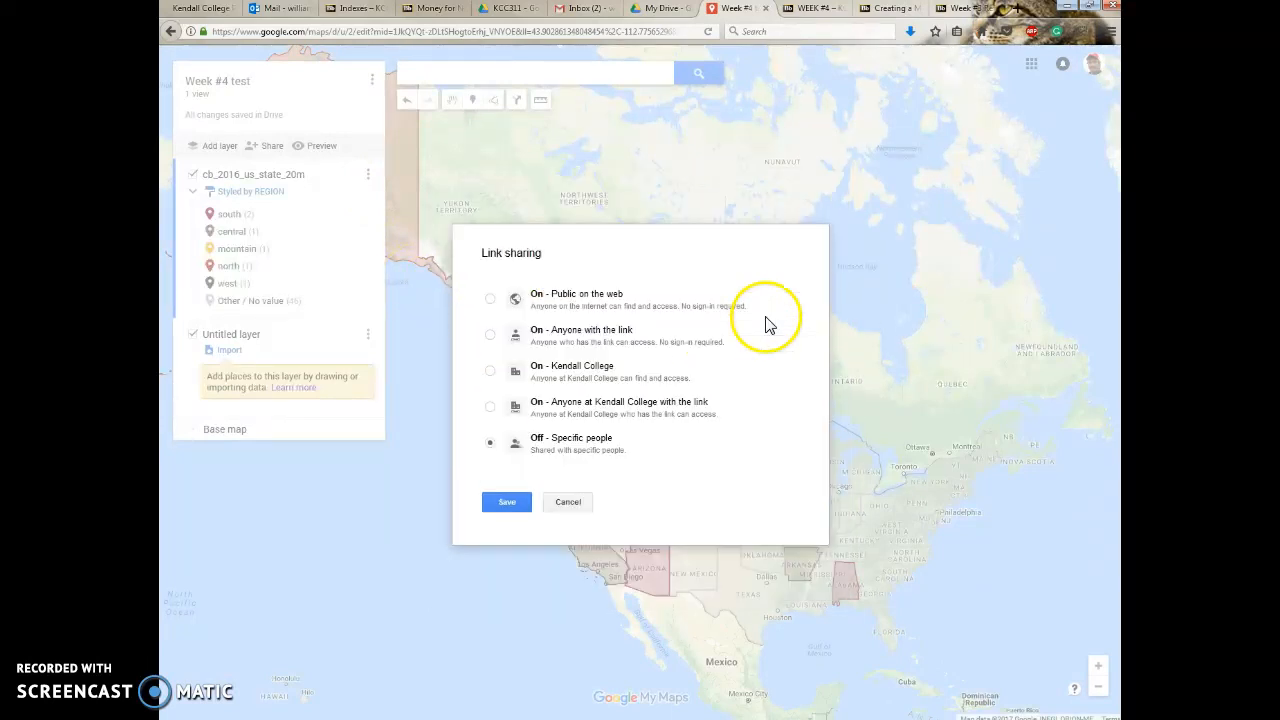
pyautogui.click(490, 372)
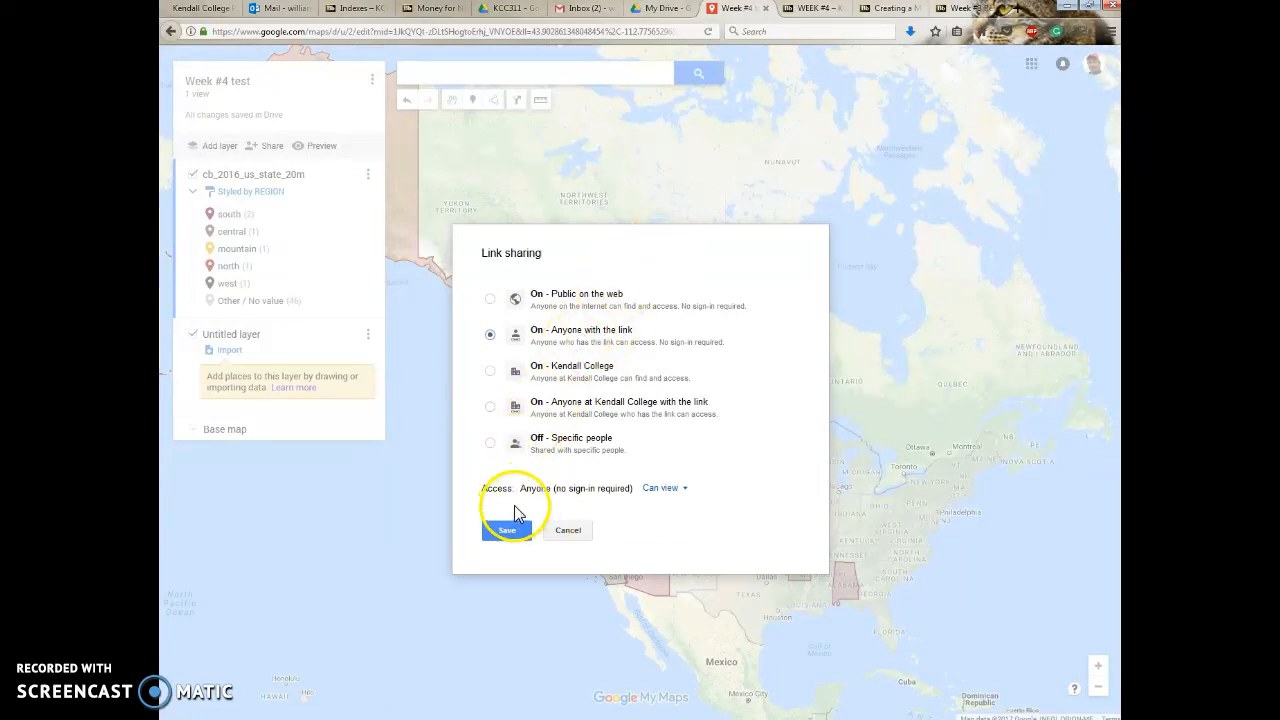
pyautogui.click(565, 530)
# Set the map's link sharing to "On - Kendall College" with "Can view" access and save it.
pyautogui.click(775, 316)
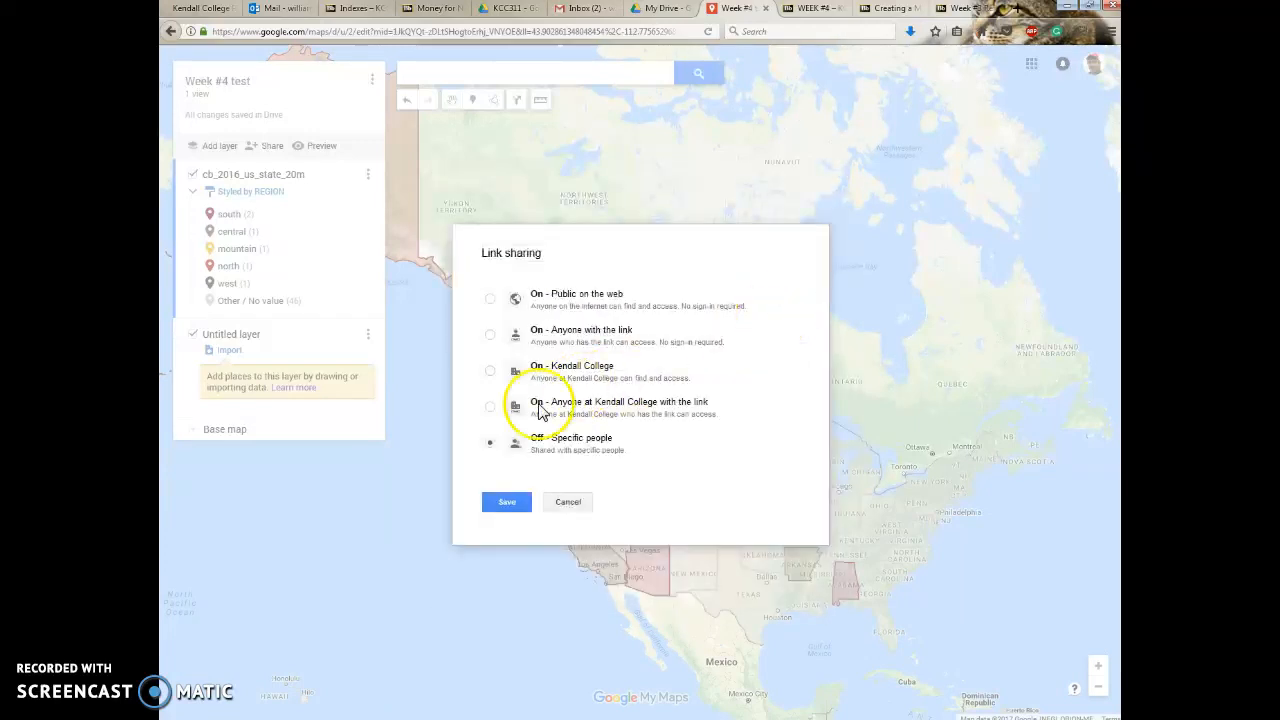
pyautogui.click(489, 334)
pyautogui.click(490, 372)
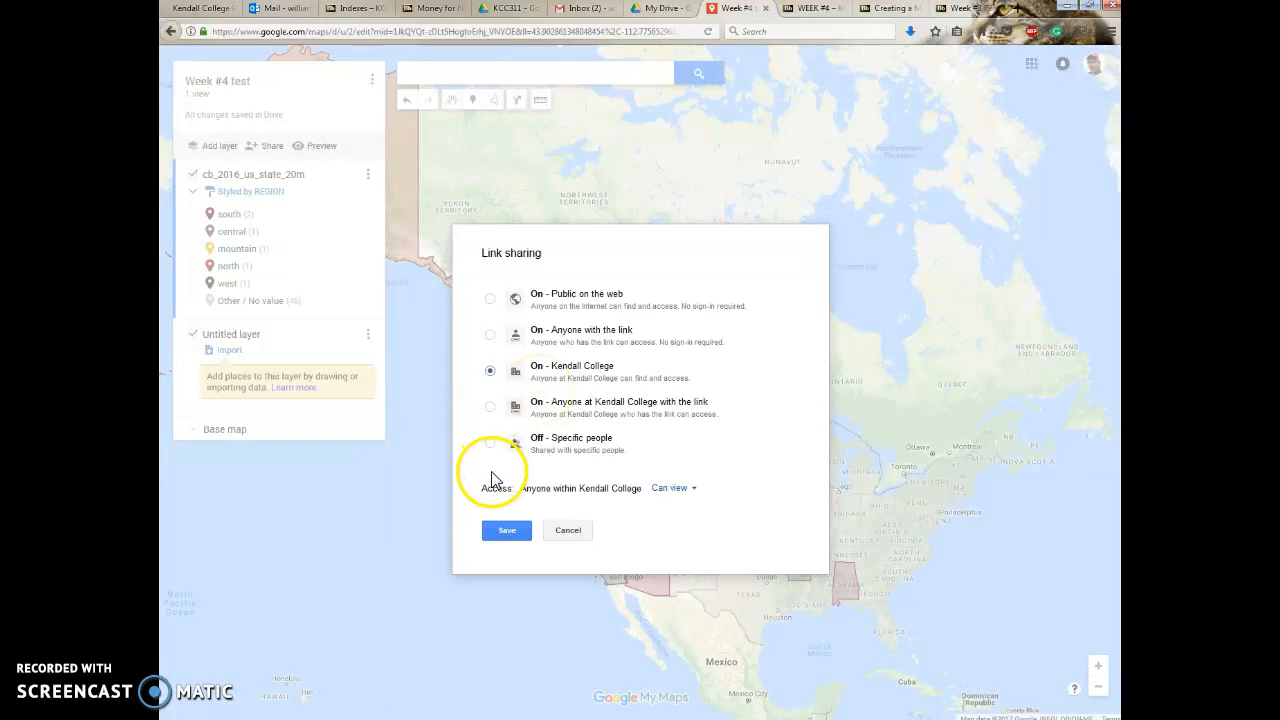
pyautogui.click(493, 530)
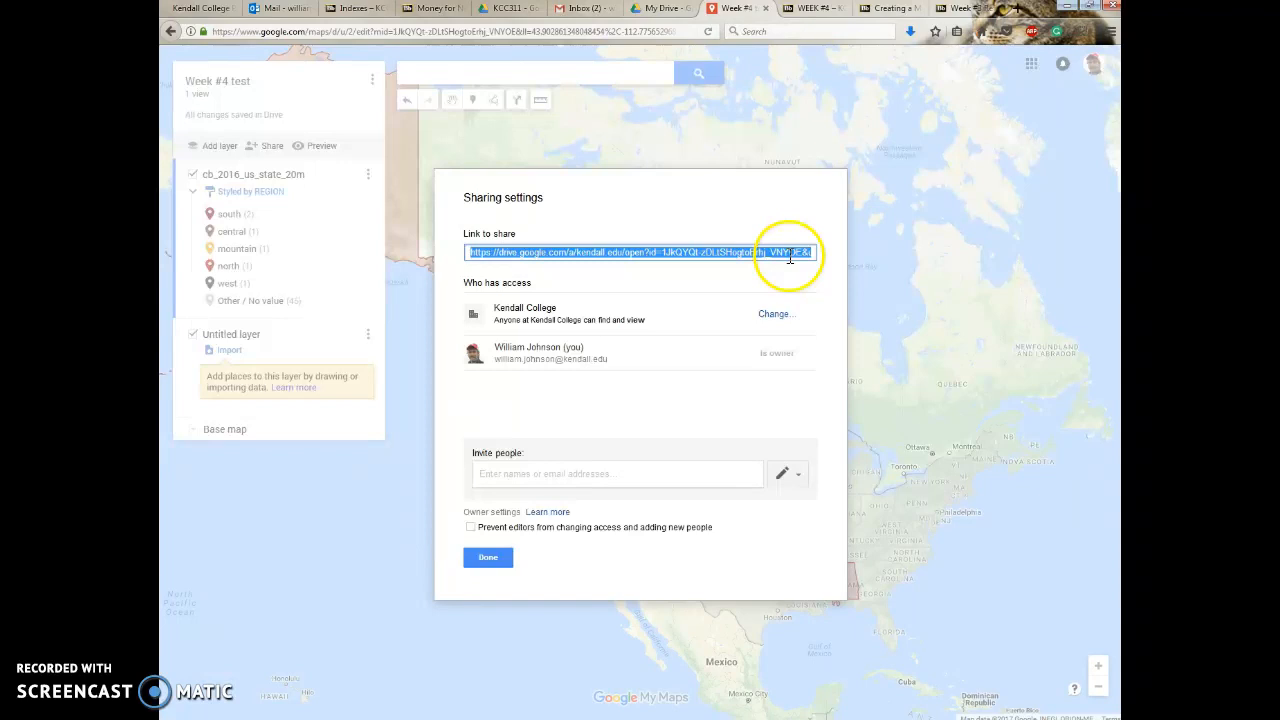
# Invite a person to the map by entering their e-mail address, send the invitation with notification, and finish the sharing settings.
pyautogui.click(495, 560)
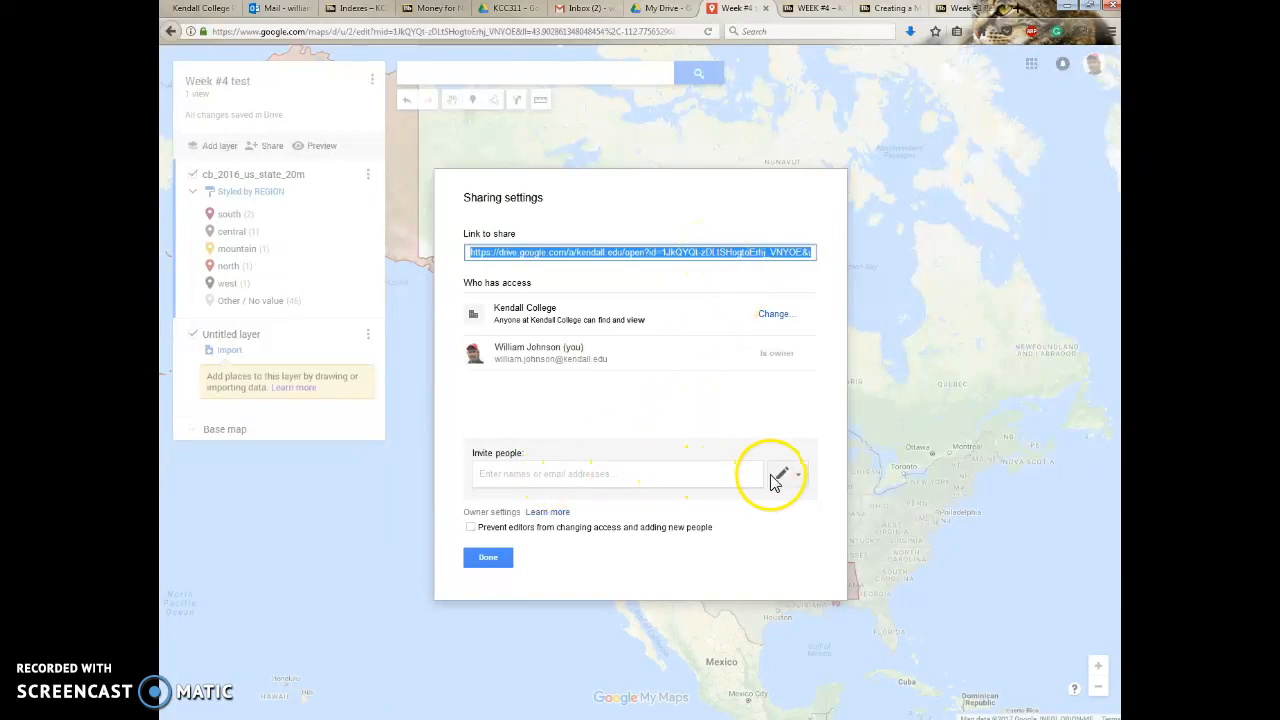
pyautogui.click(545, 476)
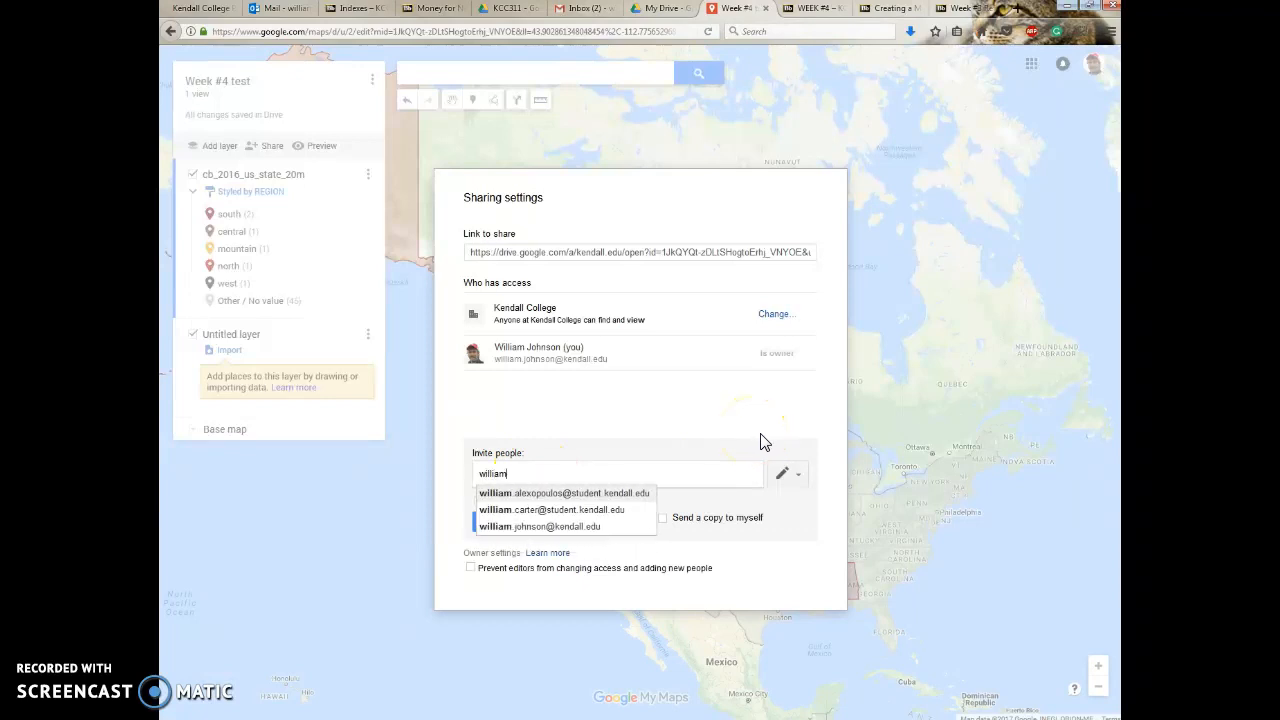
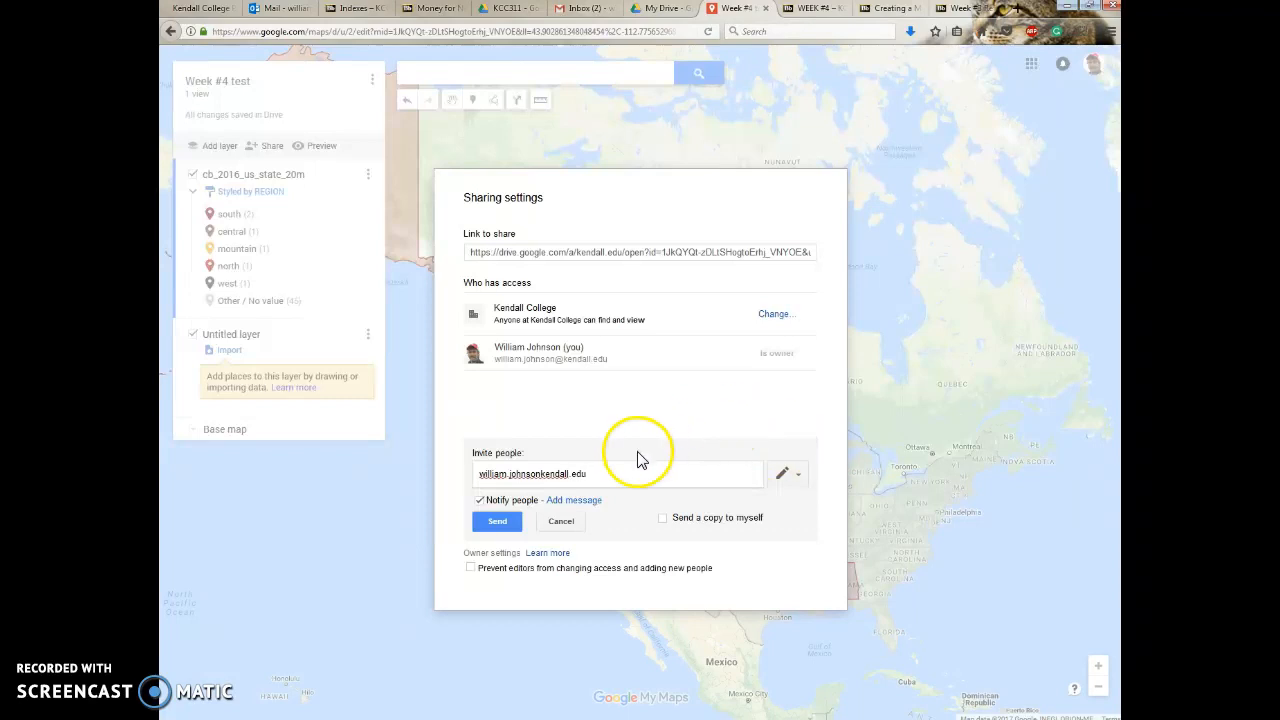
pyautogui.click(541, 473)
pyautogui.write('@')
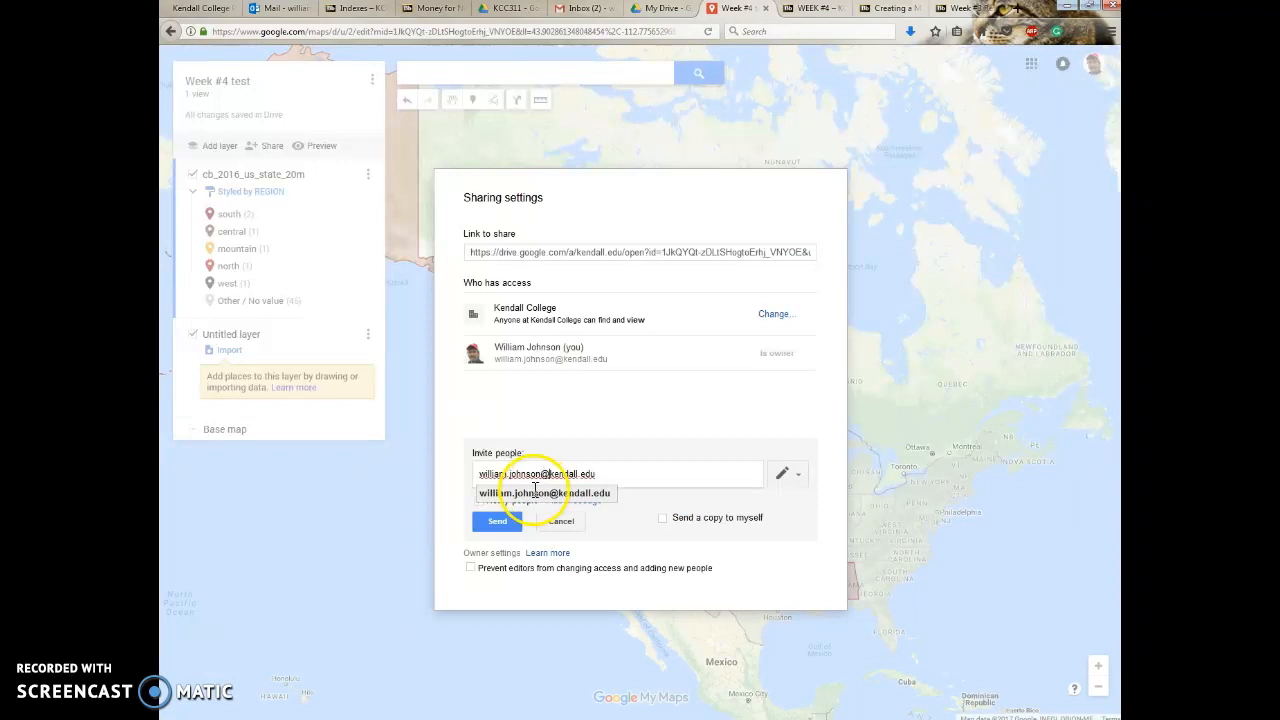
pyautogui.click(590, 489)
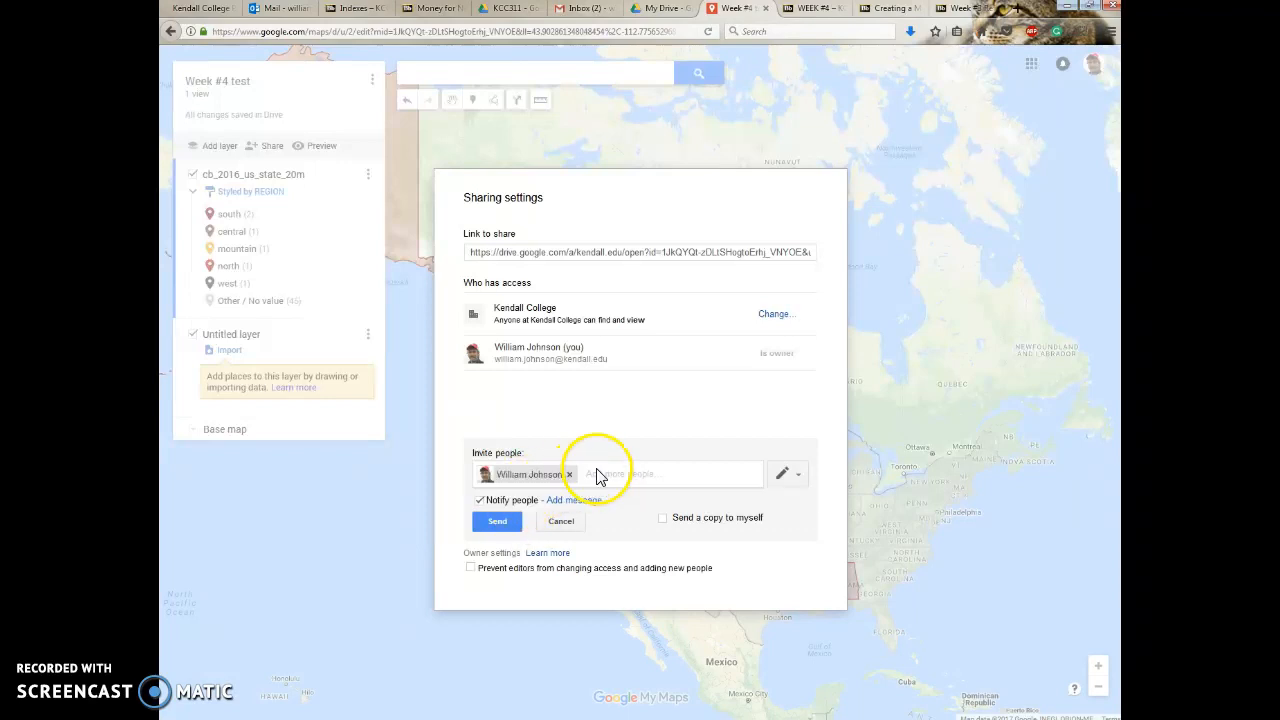
pyautogui.click(498, 522)
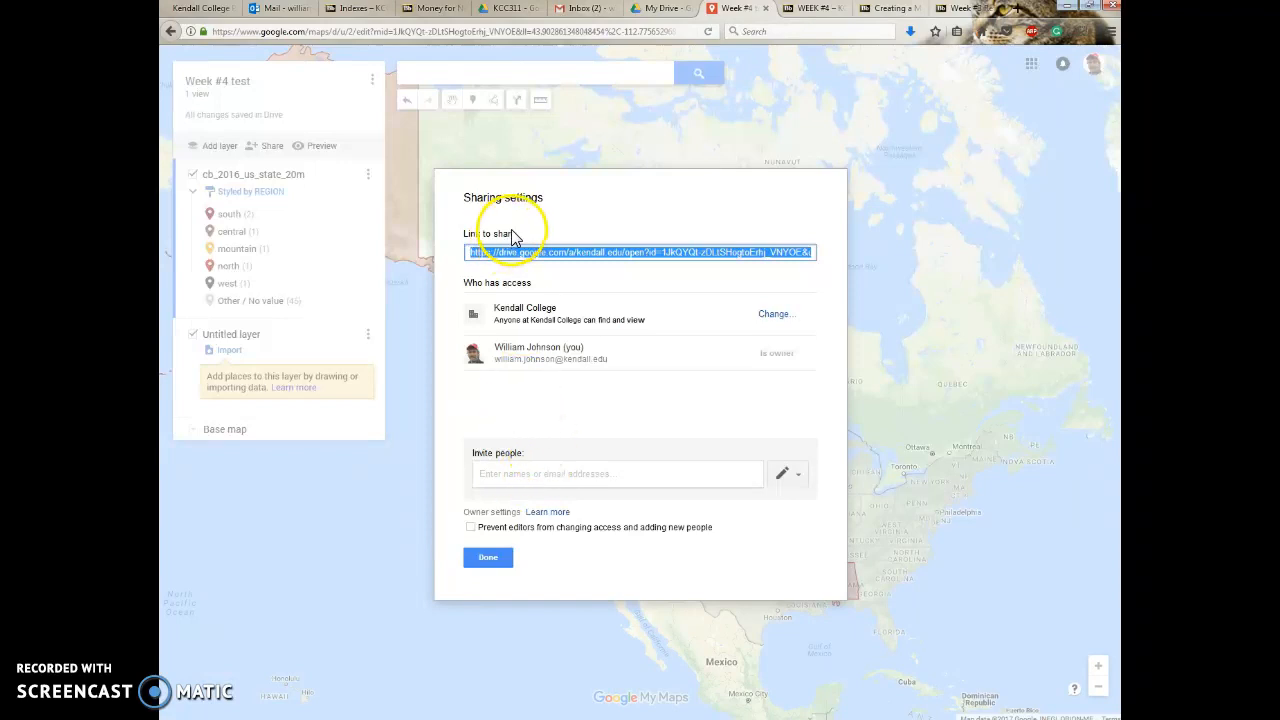
pyautogui.click(484, 563)
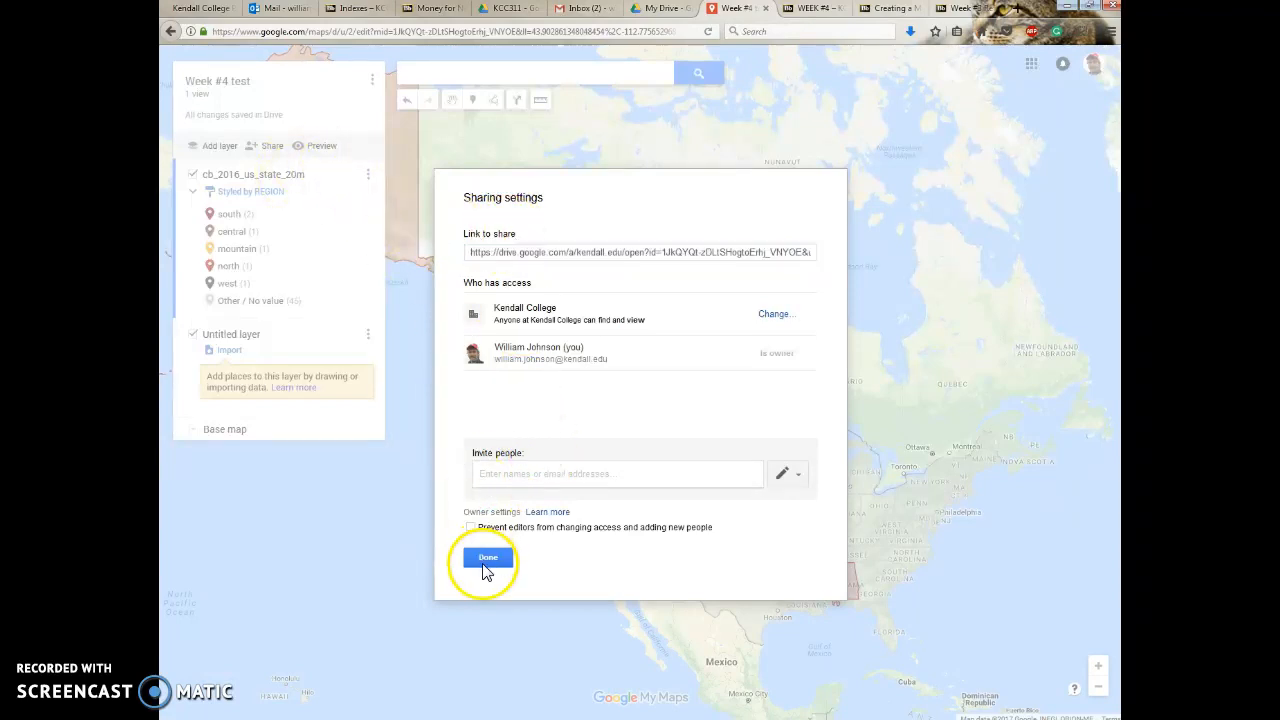